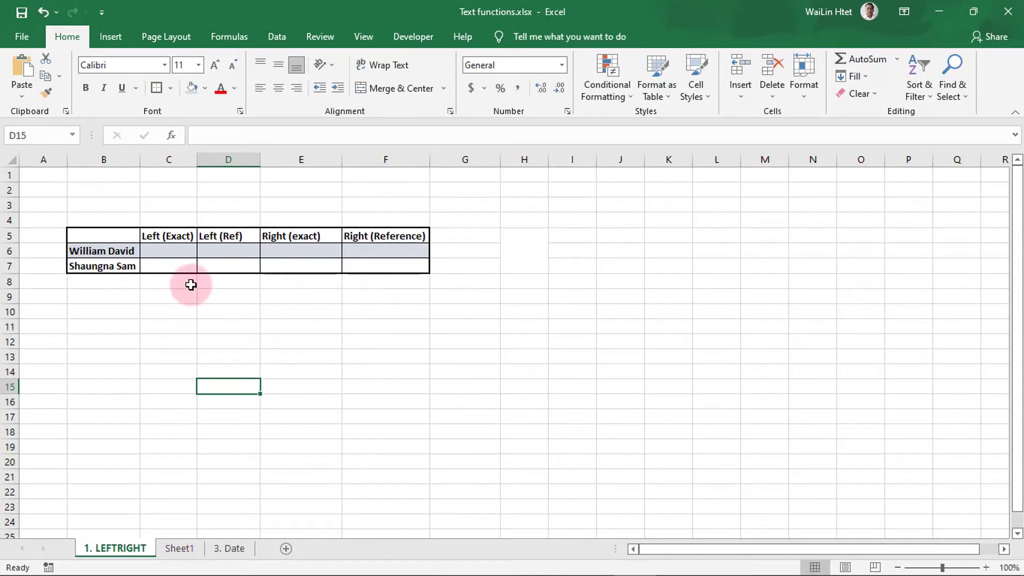
# - Review the 'William David' source text and the Right (Exact) result, then select the Left (Exact) cell C6
pyautogui.click(85, 250)
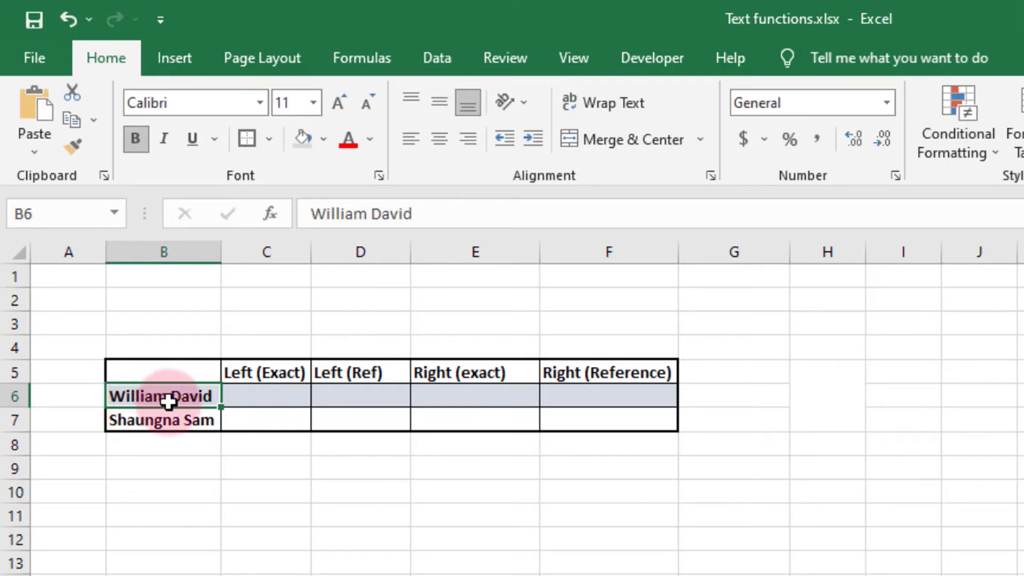
pyautogui.click(465, 396)
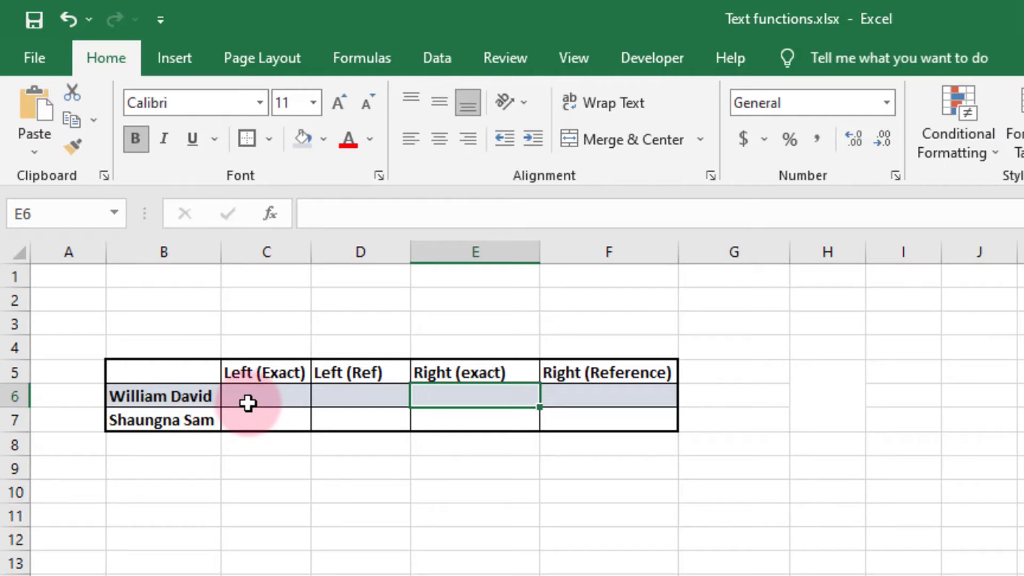
pyautogui.click(248, 402)
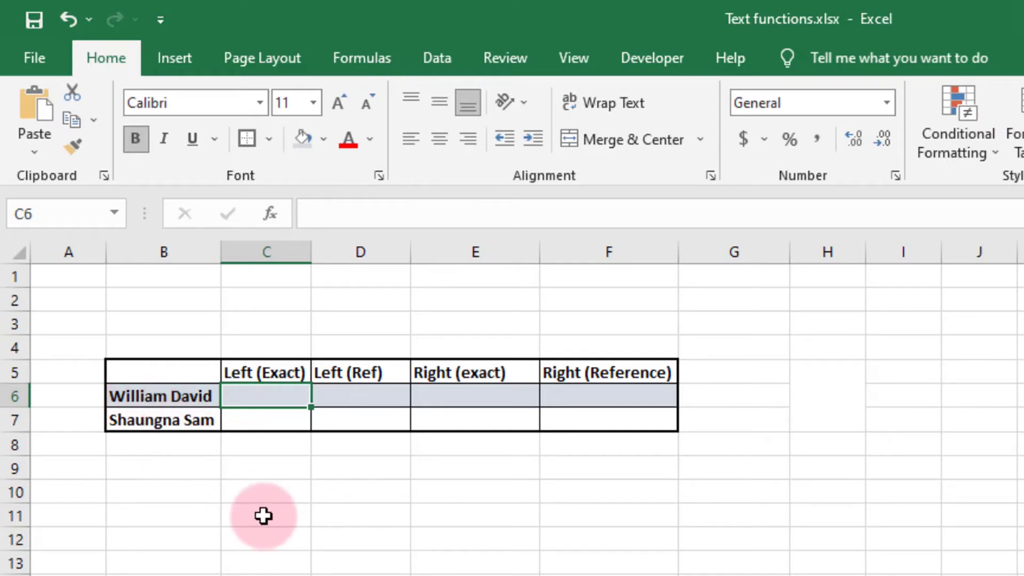
# - Enter =LEFT("William David",7) in C6 and confirm it returns William
pyautogui.write('=')
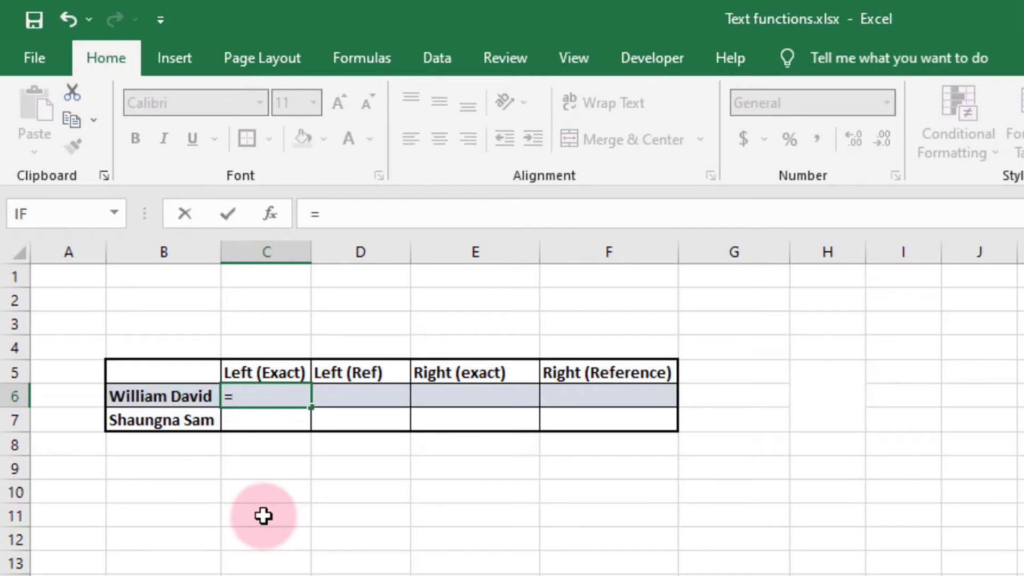
pyautogui.write('LEFT')
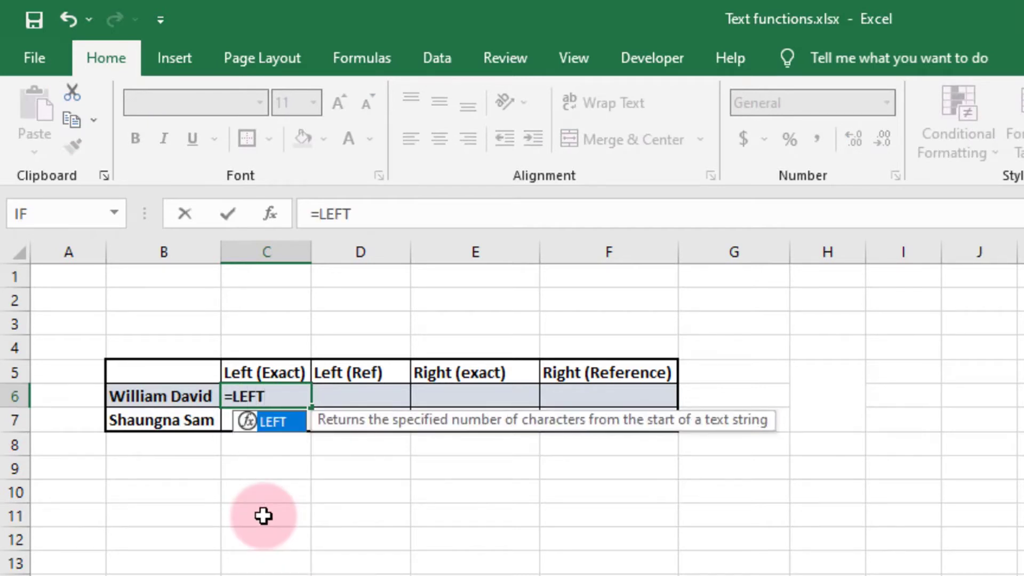
pyautogui.write('(')
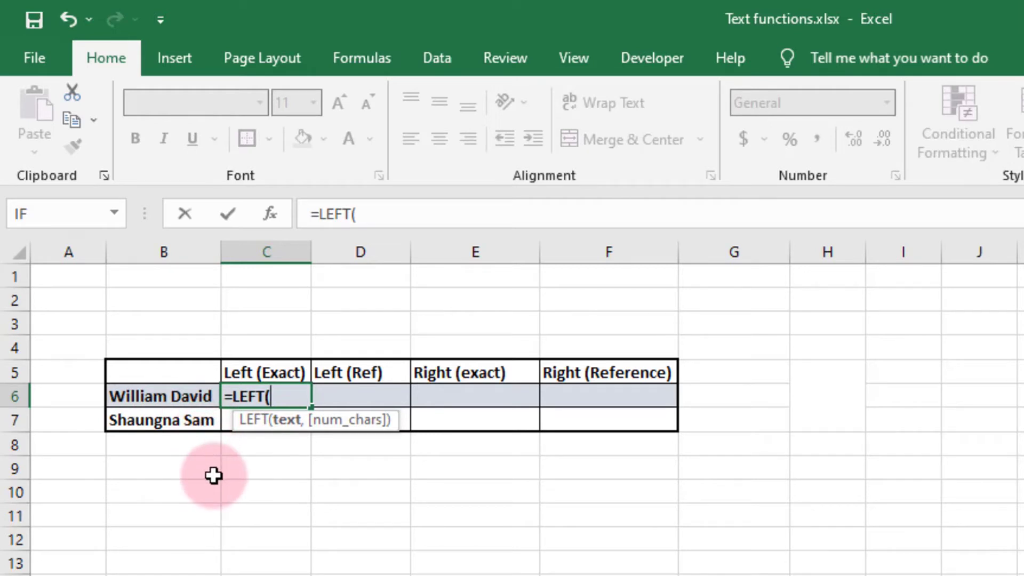
pyautogui.write('"')
pyautogui.write('W')
pyautogui.write('illiam')
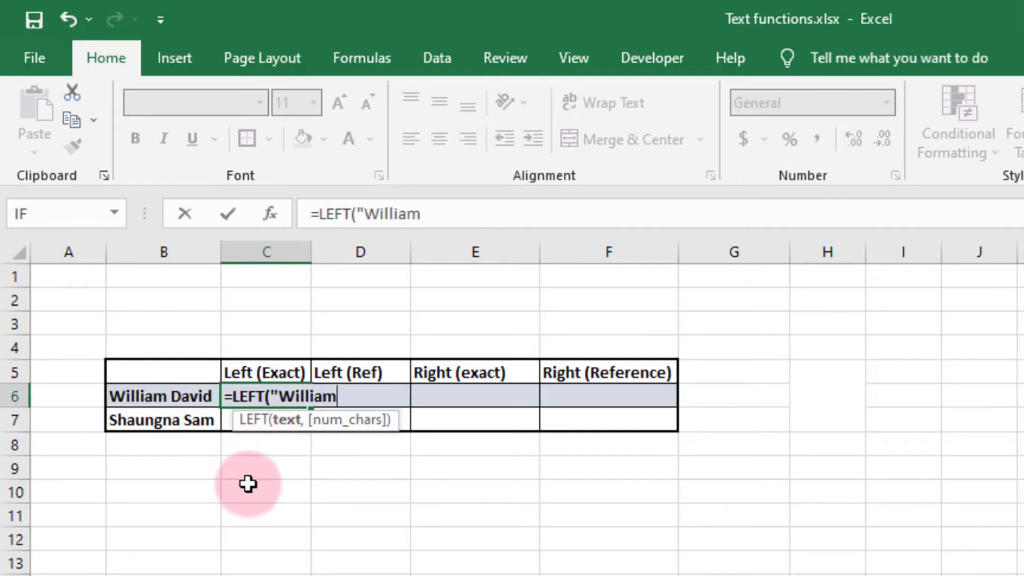
pyautogui.write(' David')
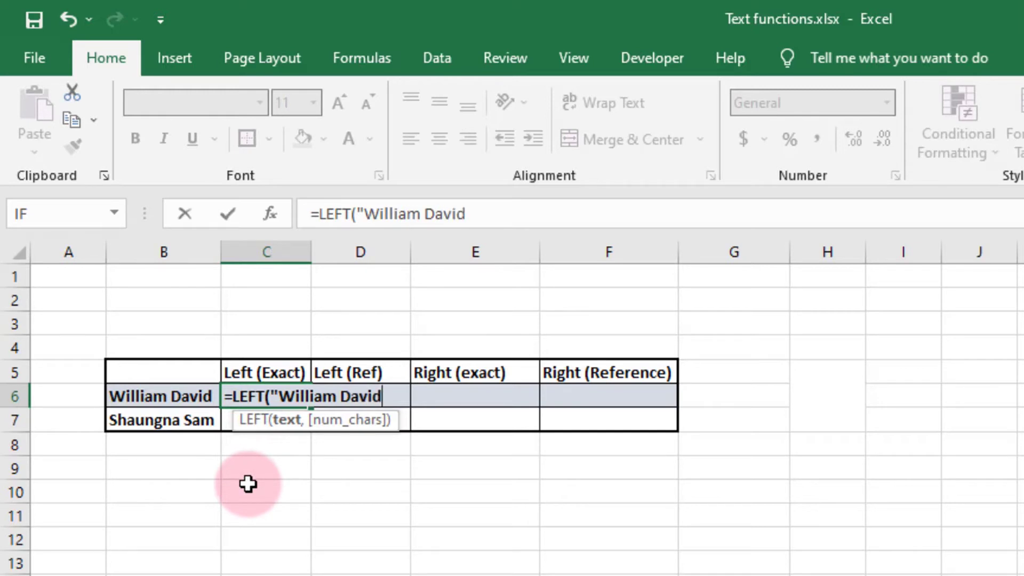
pyautogui.write('",')
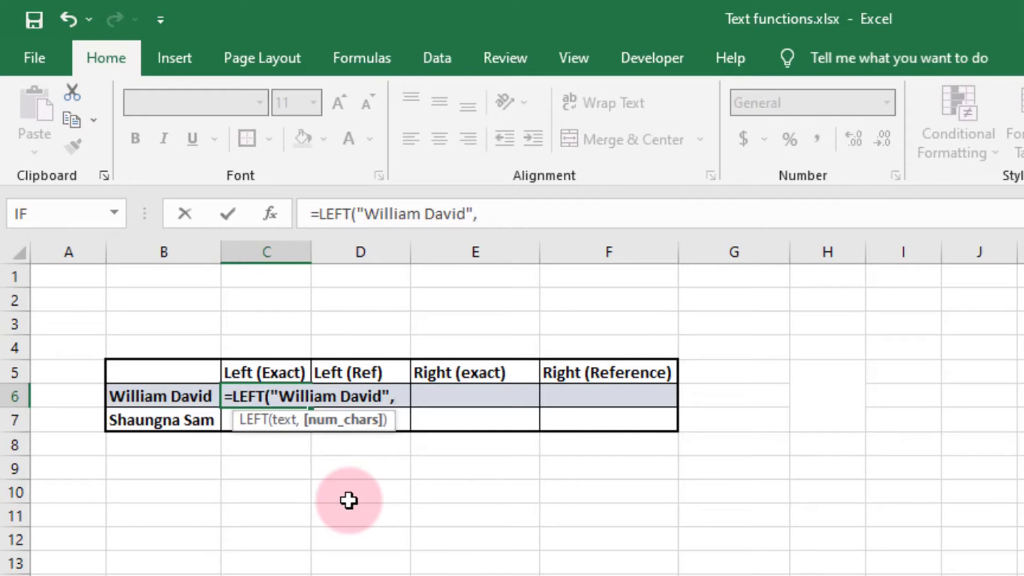
pyautogui.write('7')
pyautogui.write(')')
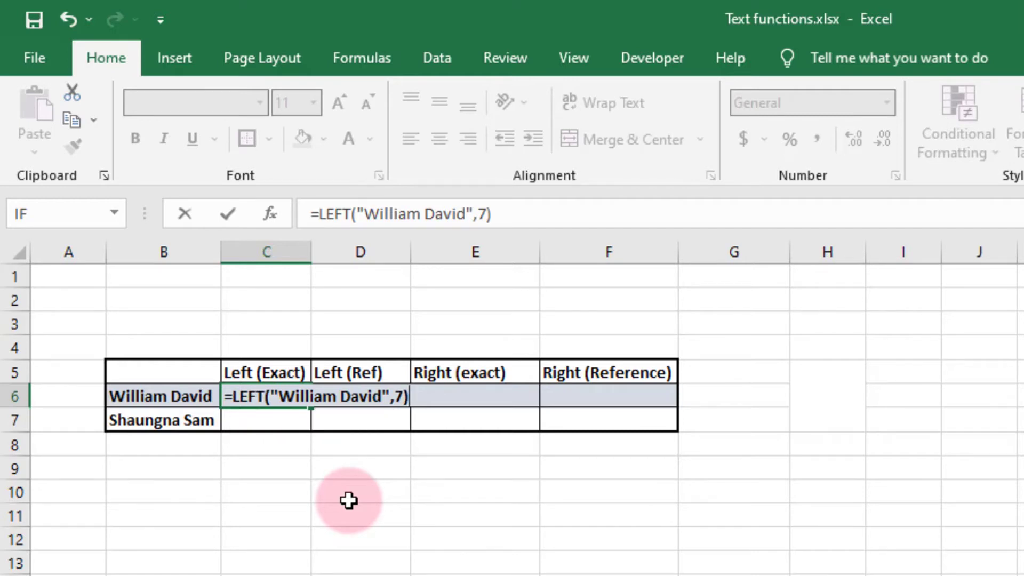
pyautogui.press('Return')
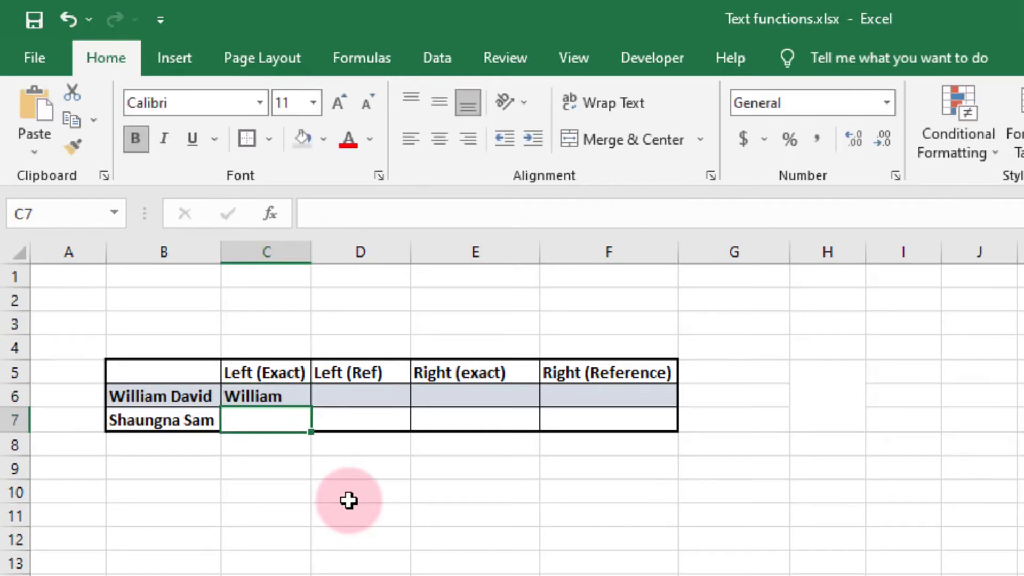
pyautogui.click(266, 398)
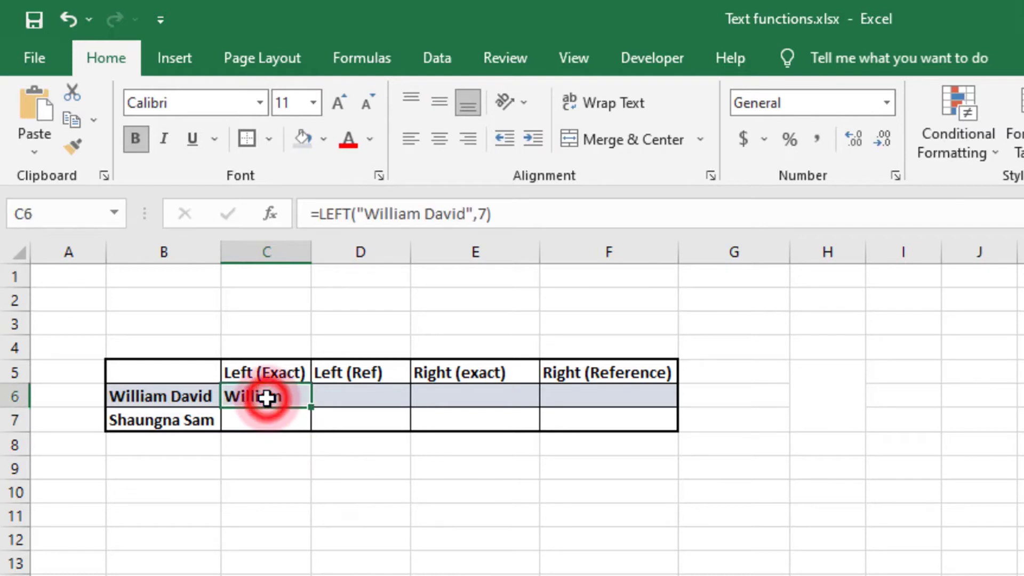
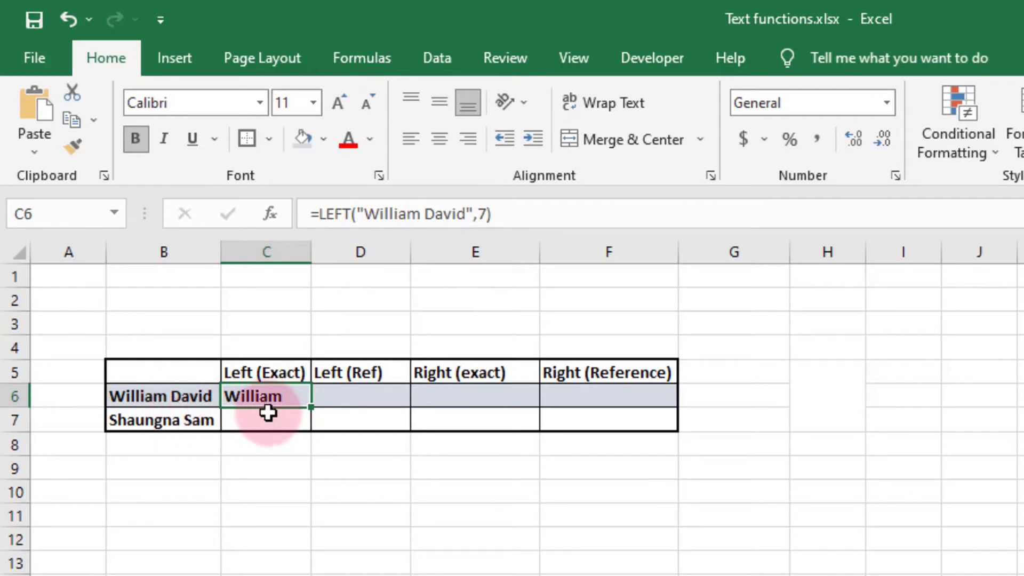
# - Enter =LEFT(B6,7) in D6 to return the first seven characters of B6's name
pyautogui.click(351, 402)
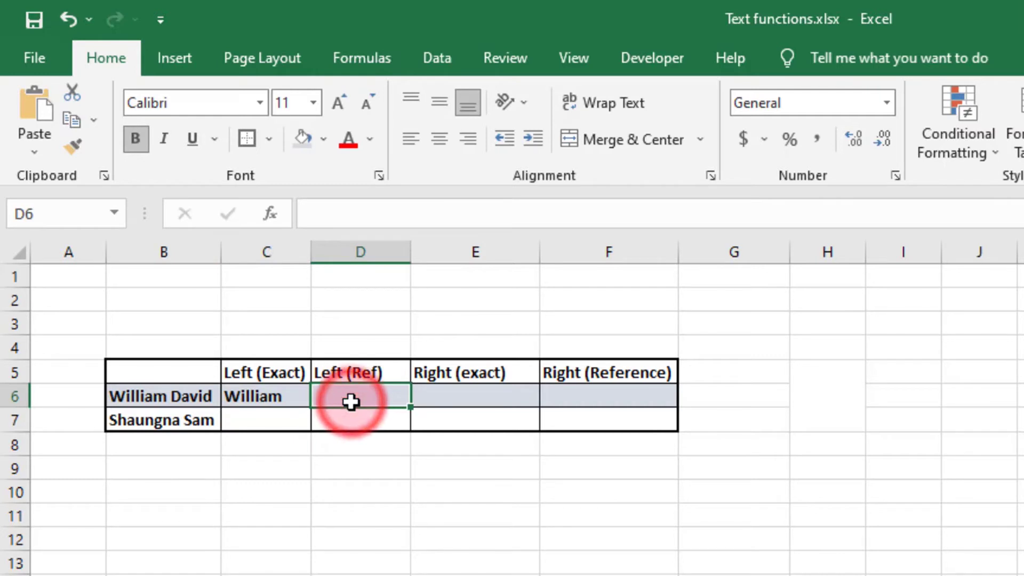
pyautogui.doubleClick(350, 402)
pyautogui.write('=L')
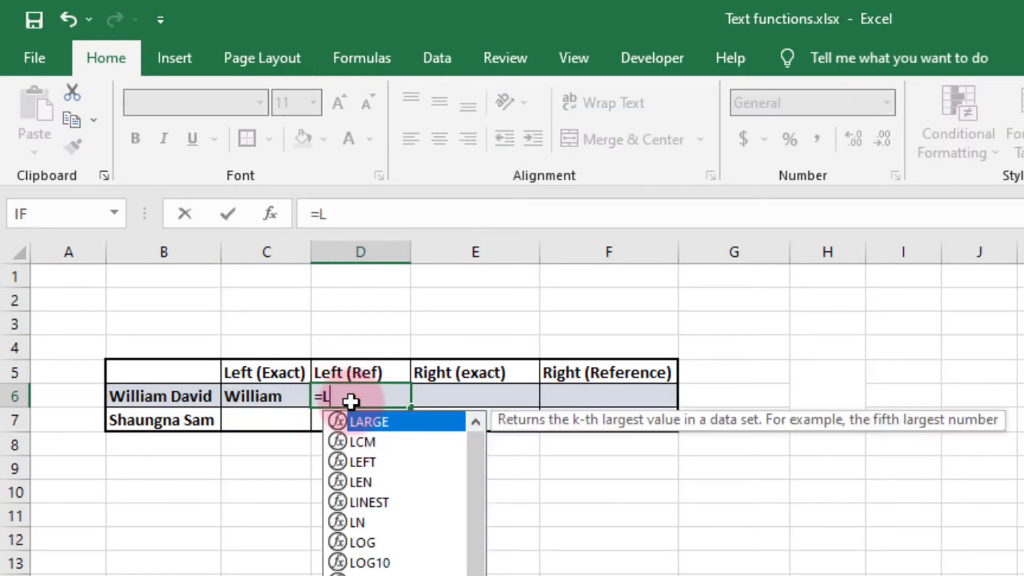
pyautogui.write('EFT(')
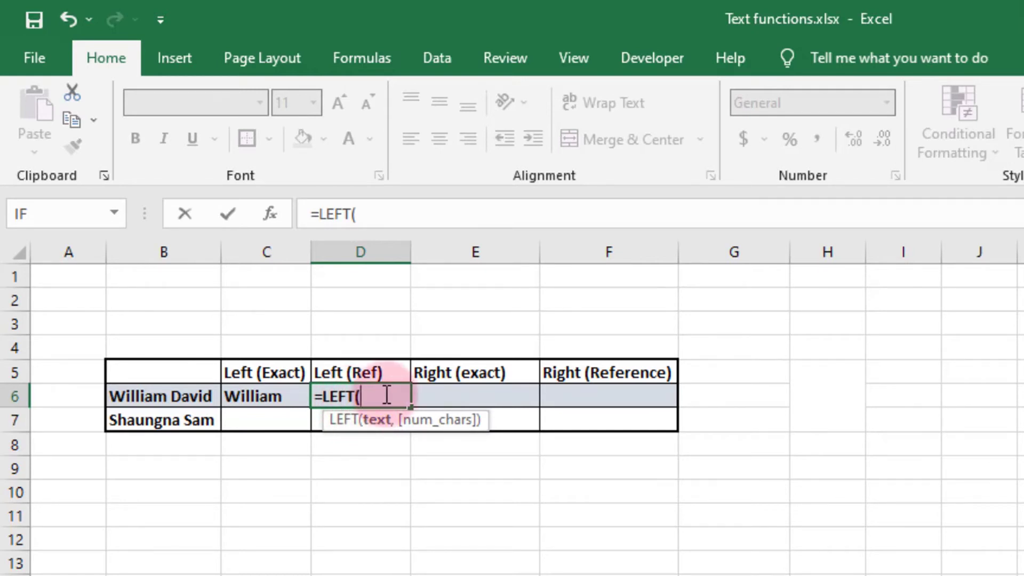
pyautogui.click(165, 396)
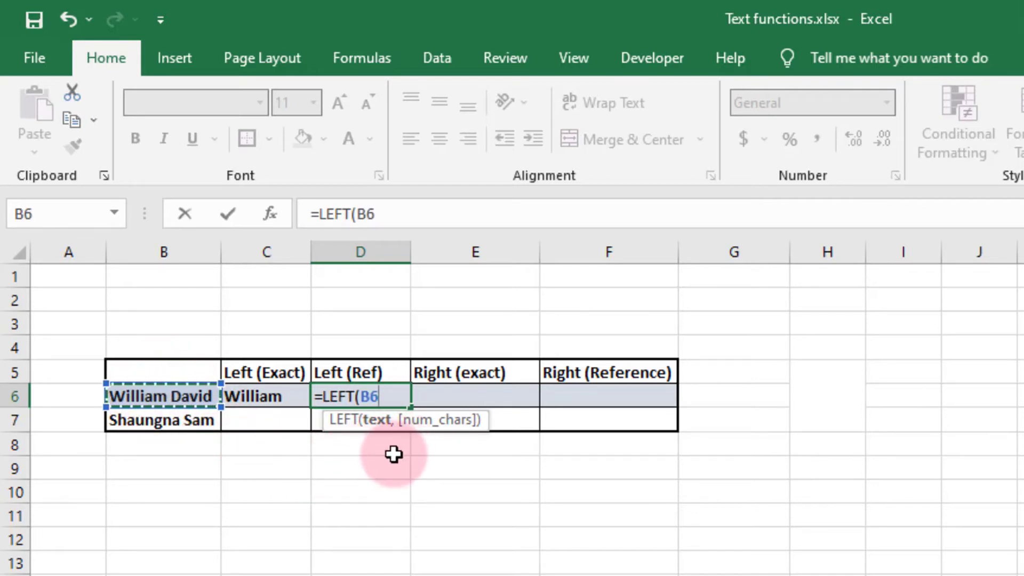
pyautogui.write(',7')
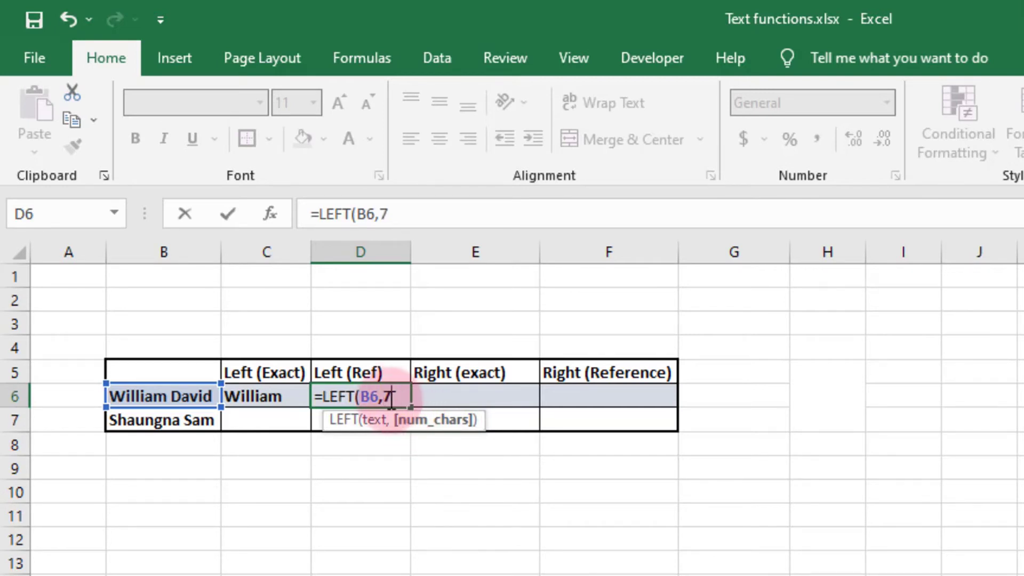
pyautogui.write(')')
pyautogui.press('Return')
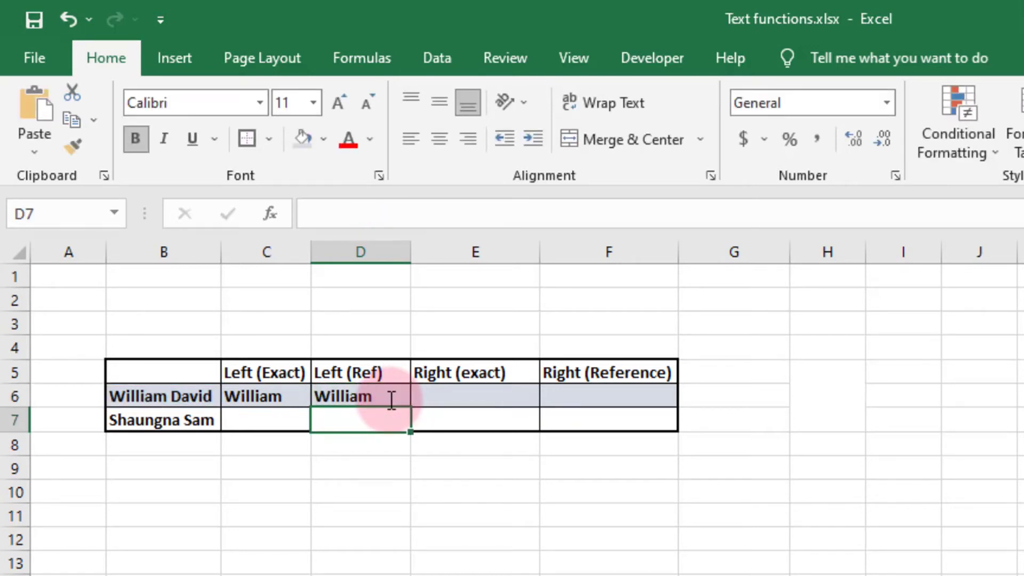
pyautogui.click(367, 394)
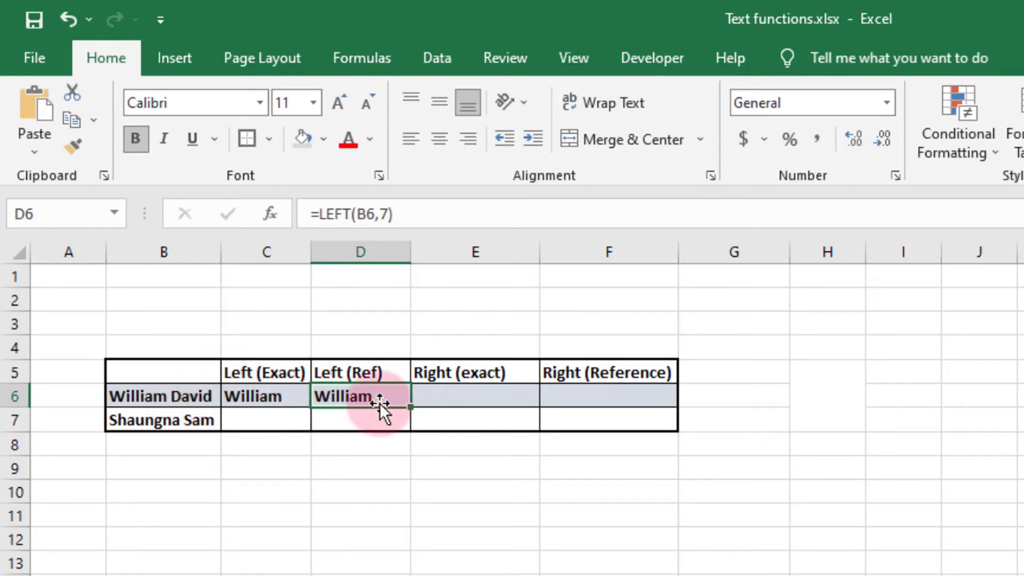
# - Enter a RIGHT formula in E6 on the quoted full name with 5 characters, showing the last name
pyautogui.click(438, 397)
pyautogui.write('=')
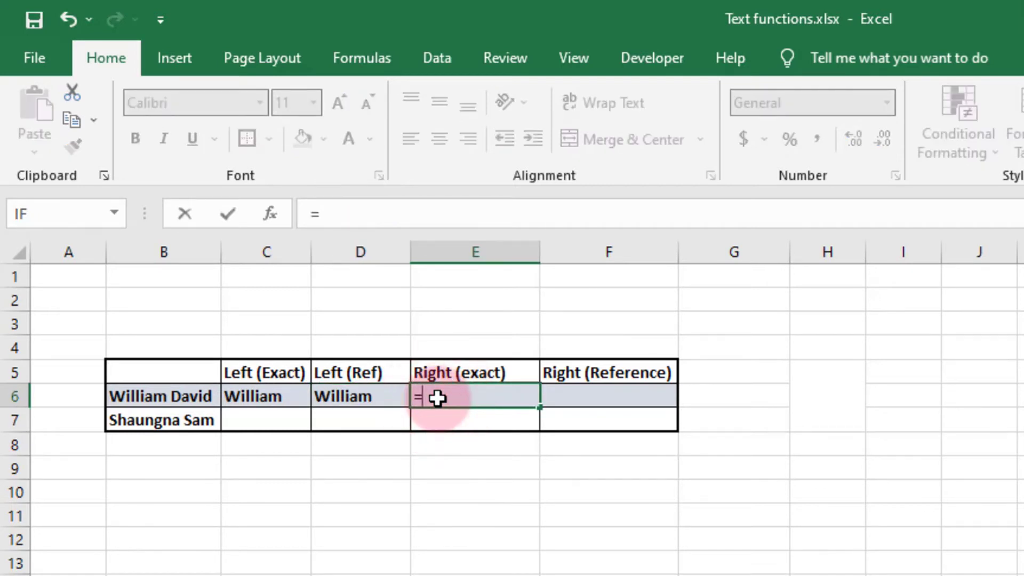
pyautogui.write('RIGHT("')
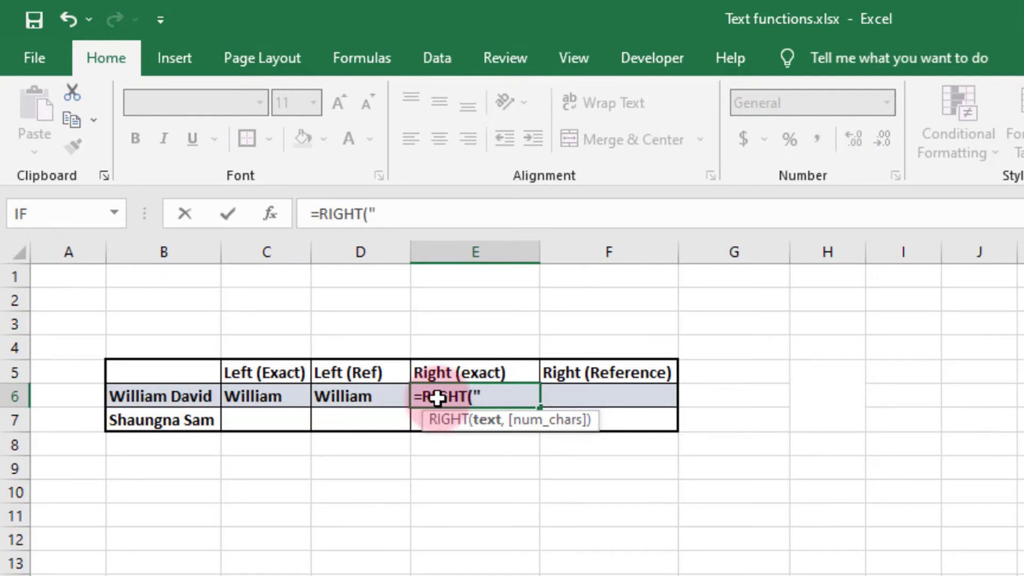
pyautogui.write('W')
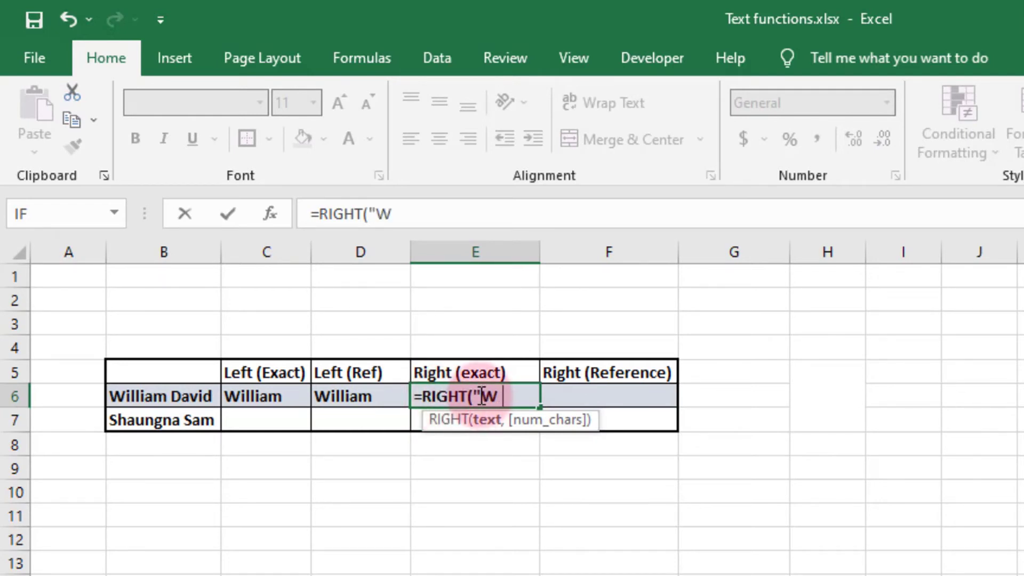
pyautogui.write('illiam ')
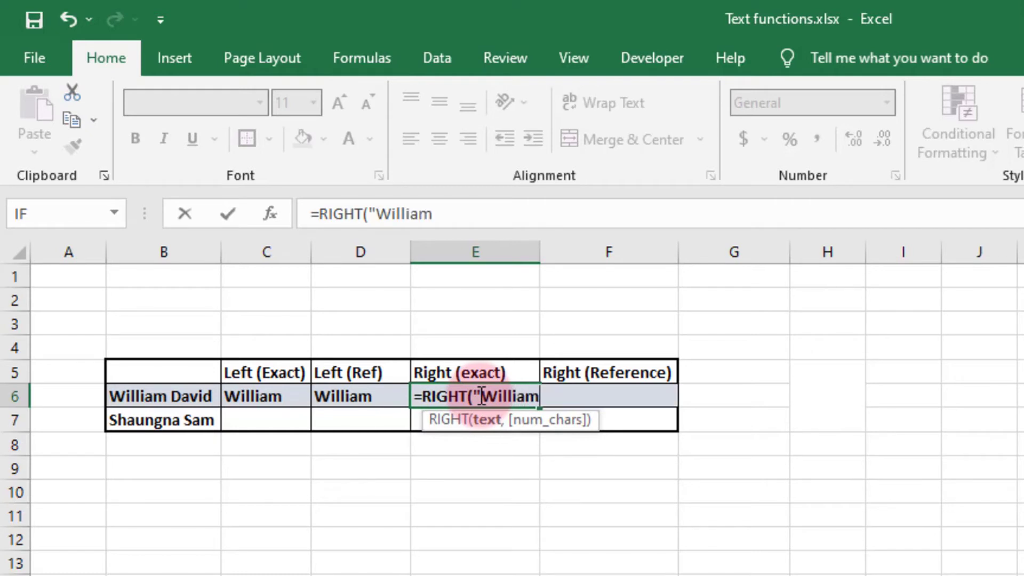
pyautogui.write('D')
pyautogui.write('avid"')
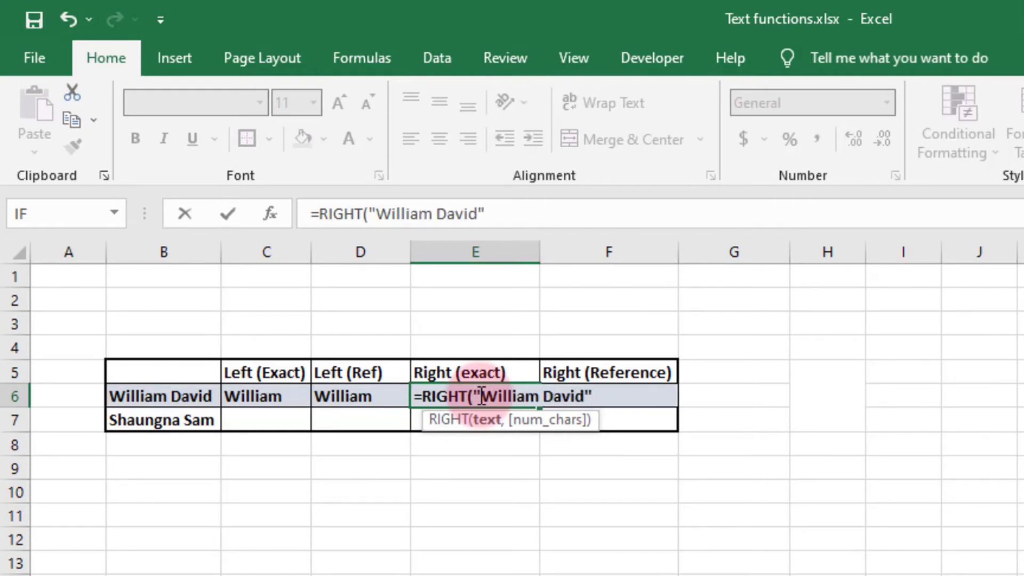
pyautogui.write(',5')
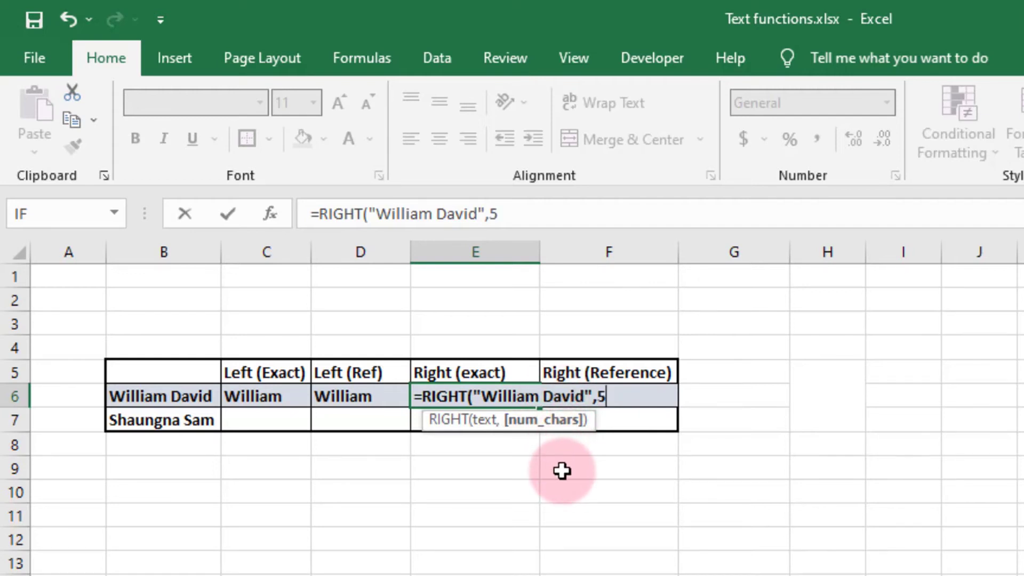
pyautogui.write(')')
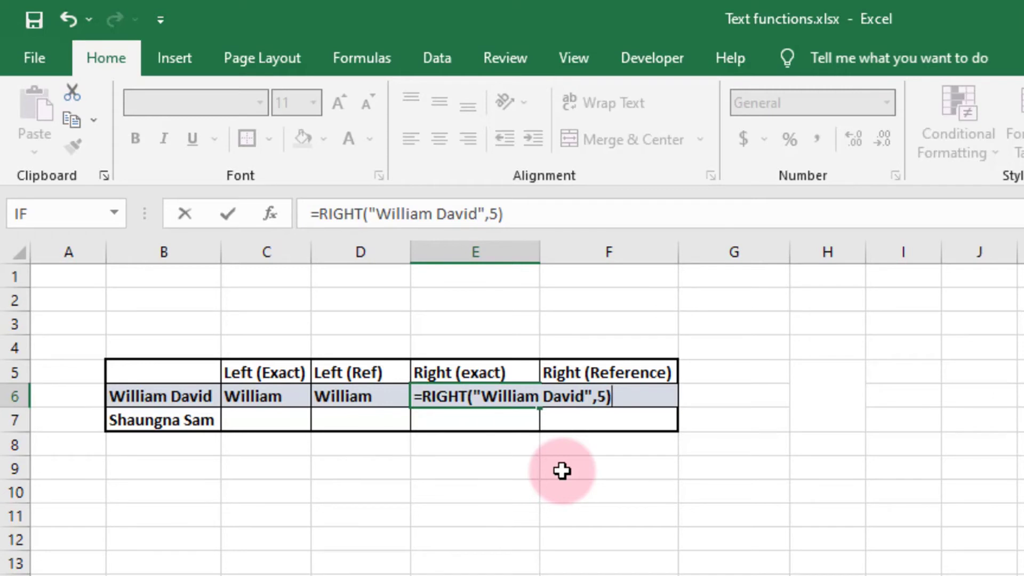
pyautogui.press('Return')
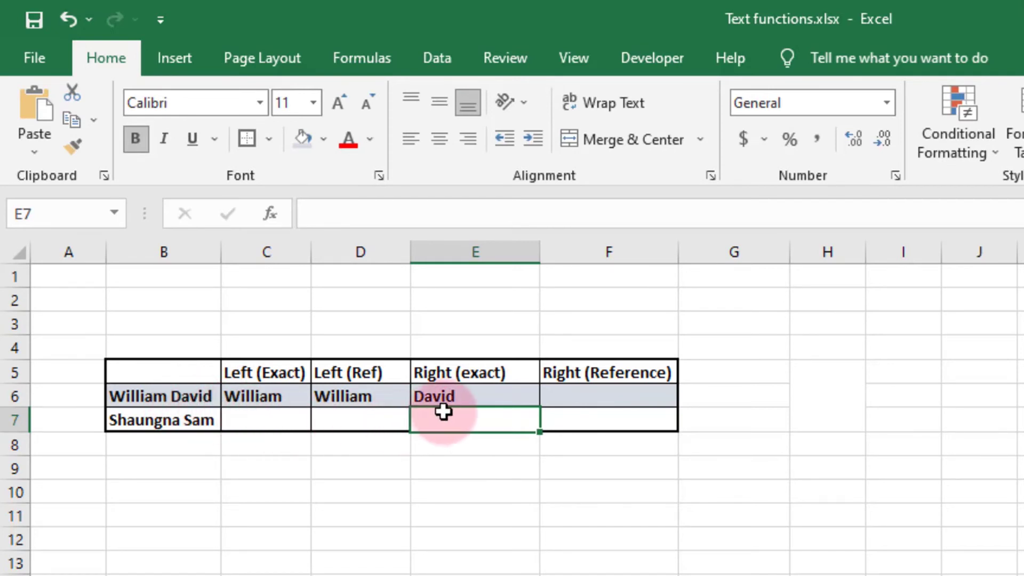
pyautogui.click(457, 400)
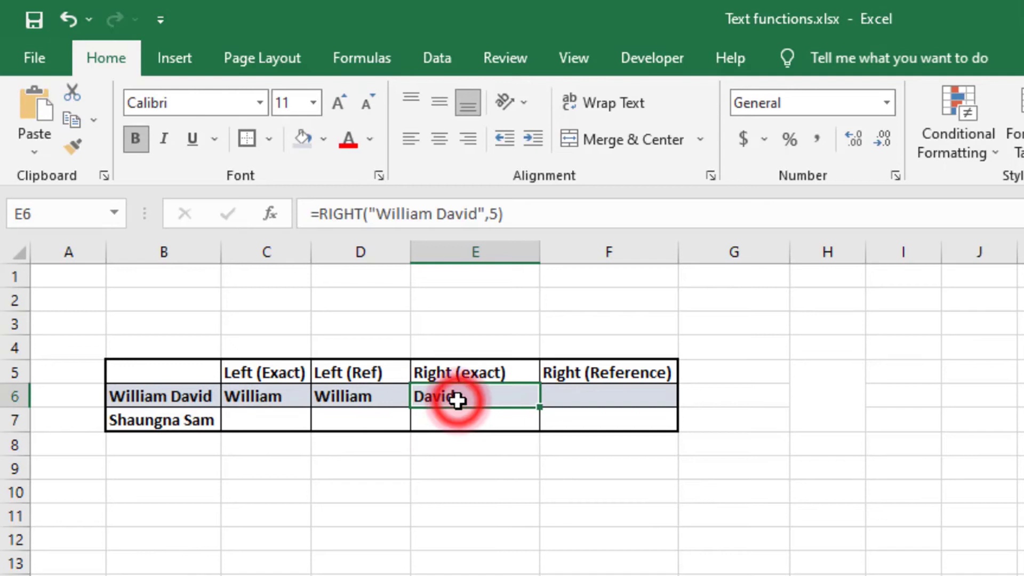
# - Enter =RIGHT(B6,5) in F6, then begin C7's LEFT formula on the second quoted full name
pyautogui.click(567, 395)
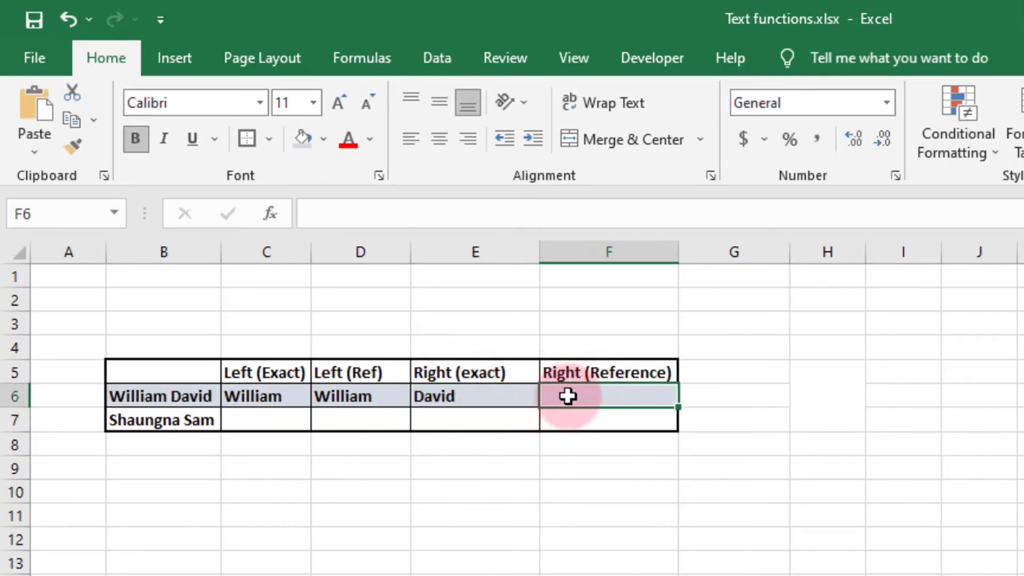
pyautogui.write('=RIGHT')
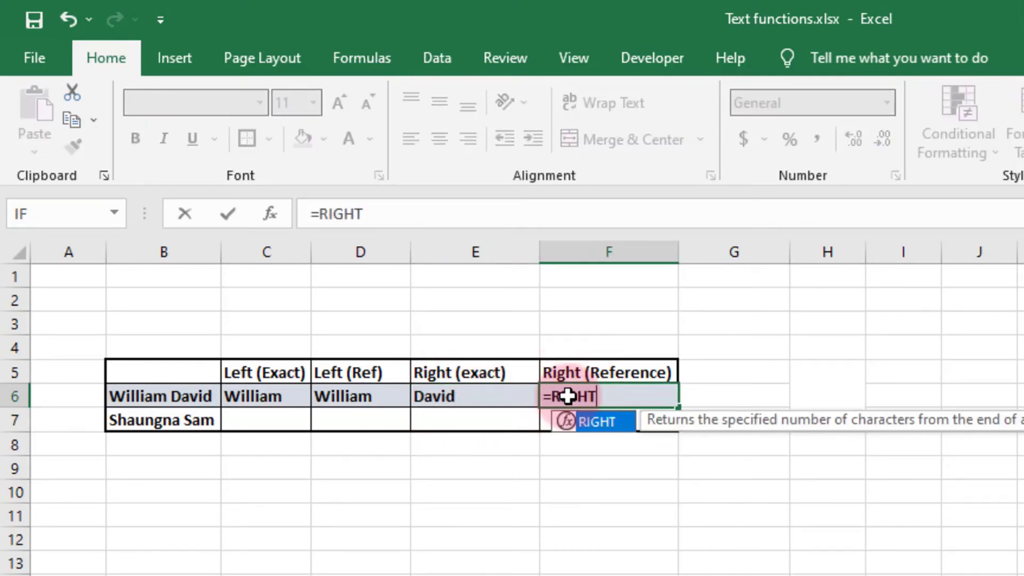
pyautogui.write('(')
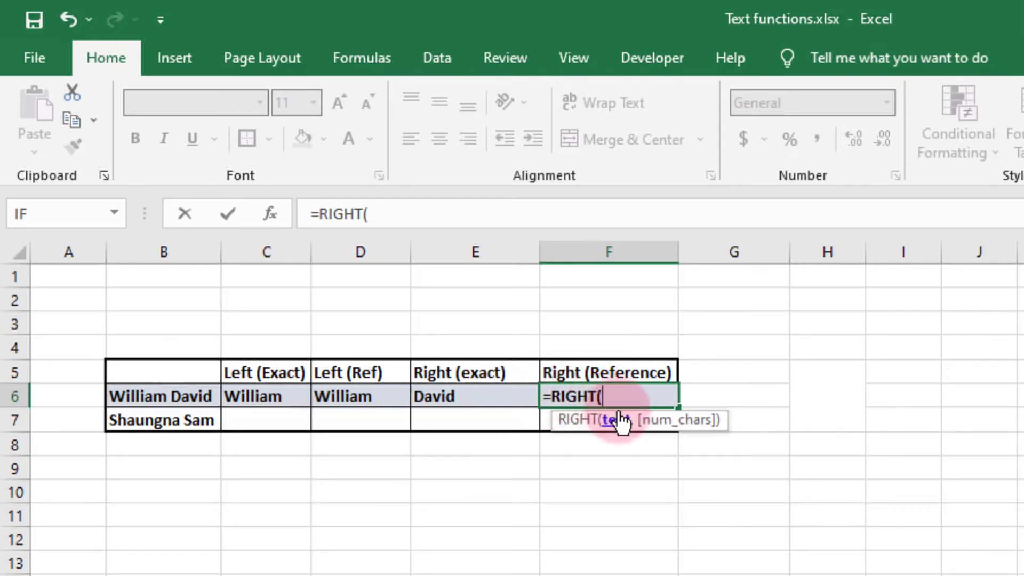
pyautogui.click(158, 395)
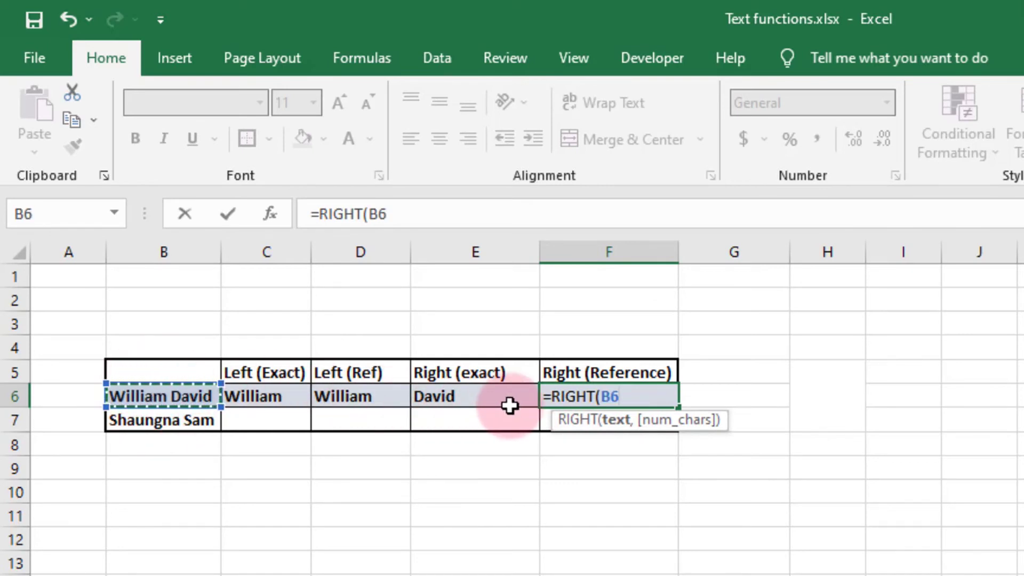
pyautogui.write(',')
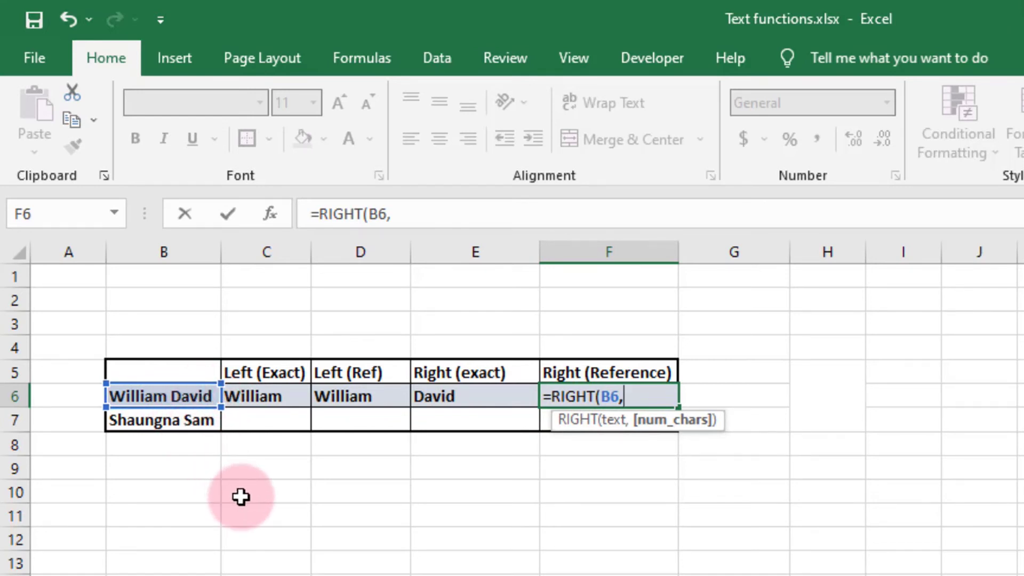
pyautogui.write(')')
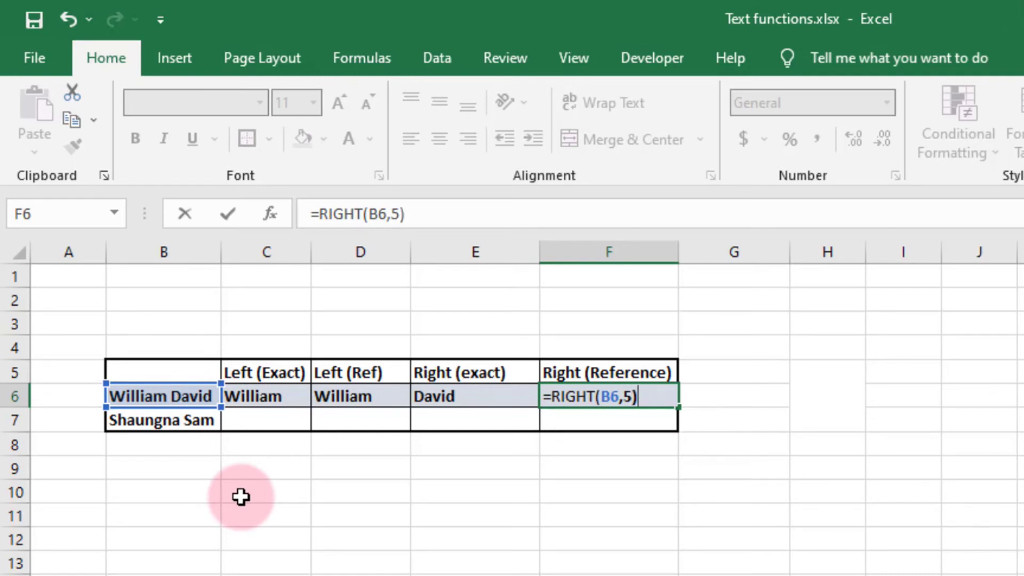
pyautogui.press('Return')
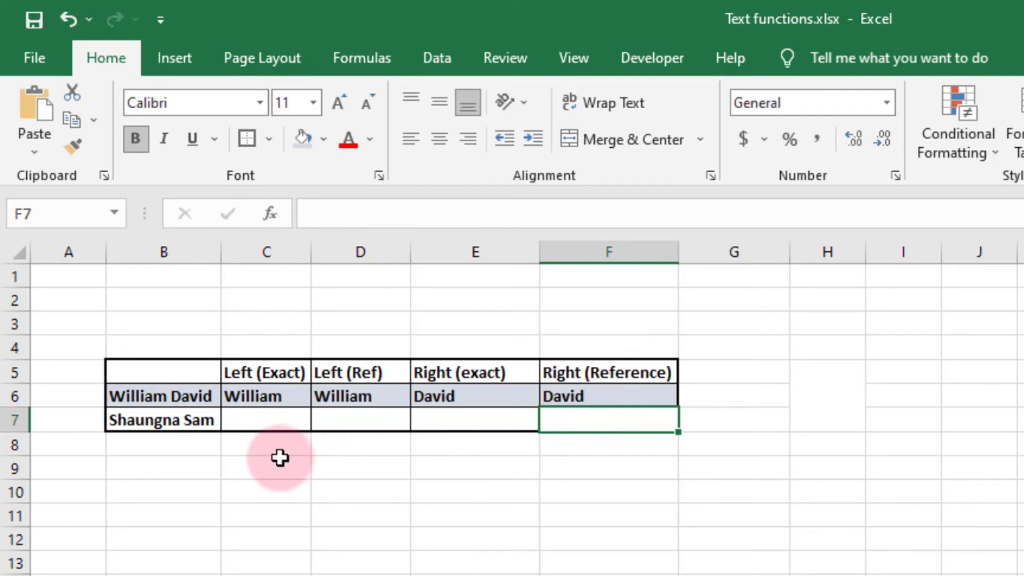
pyautogui.click(234, 421)
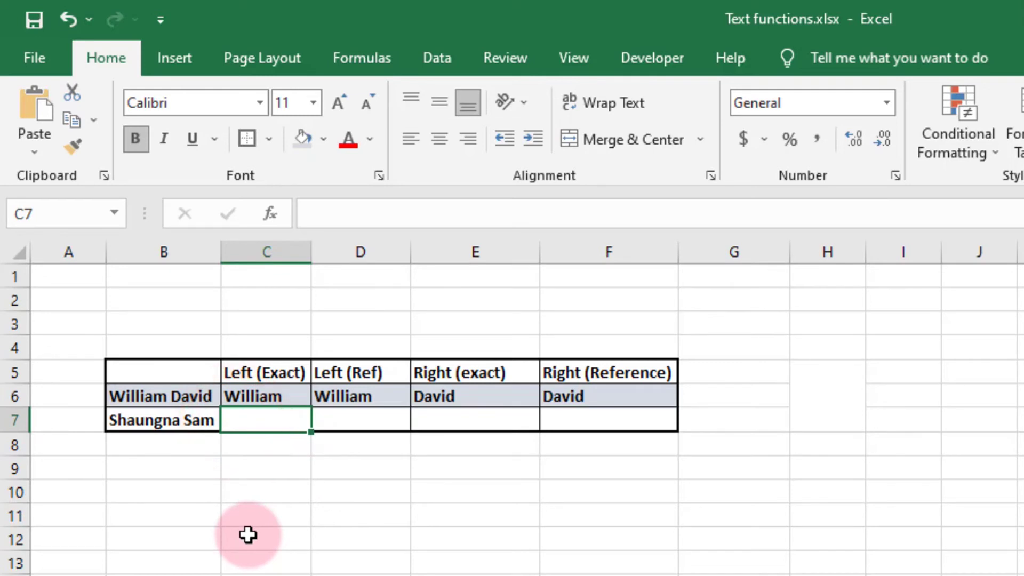
pyautogui.write('=LEF')
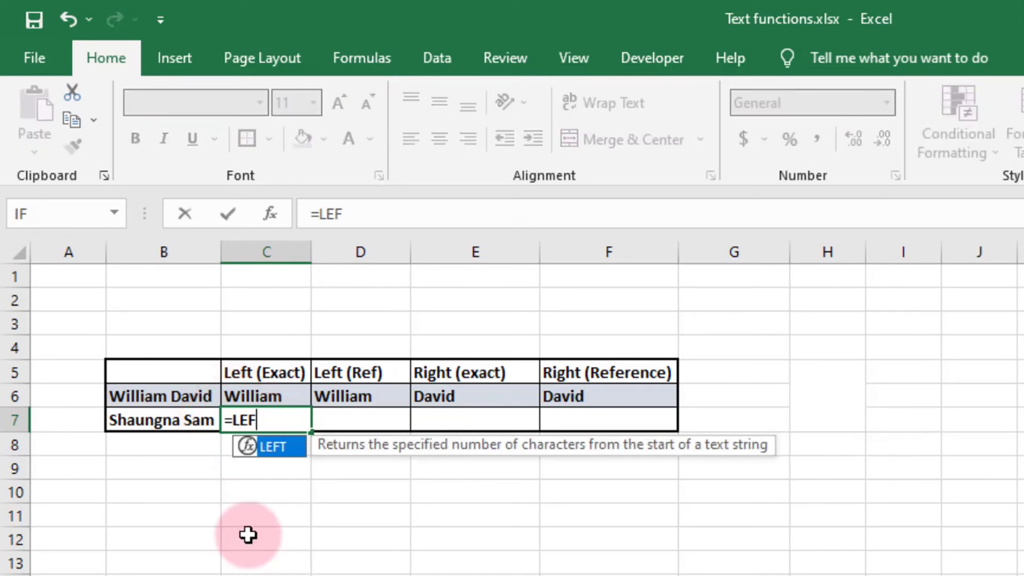
pyautogui.write('T("')
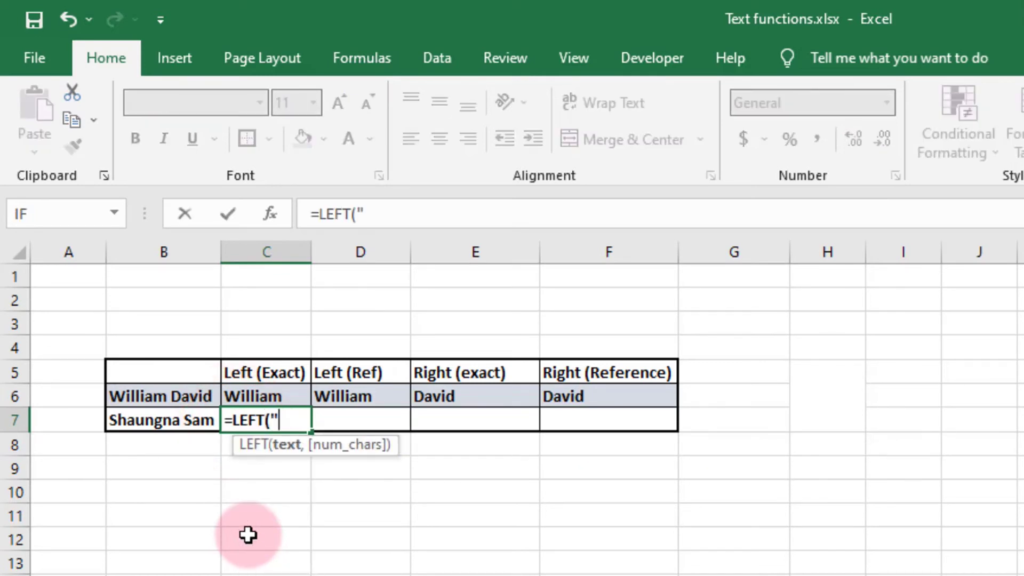
pyautogui.write('Shaung')
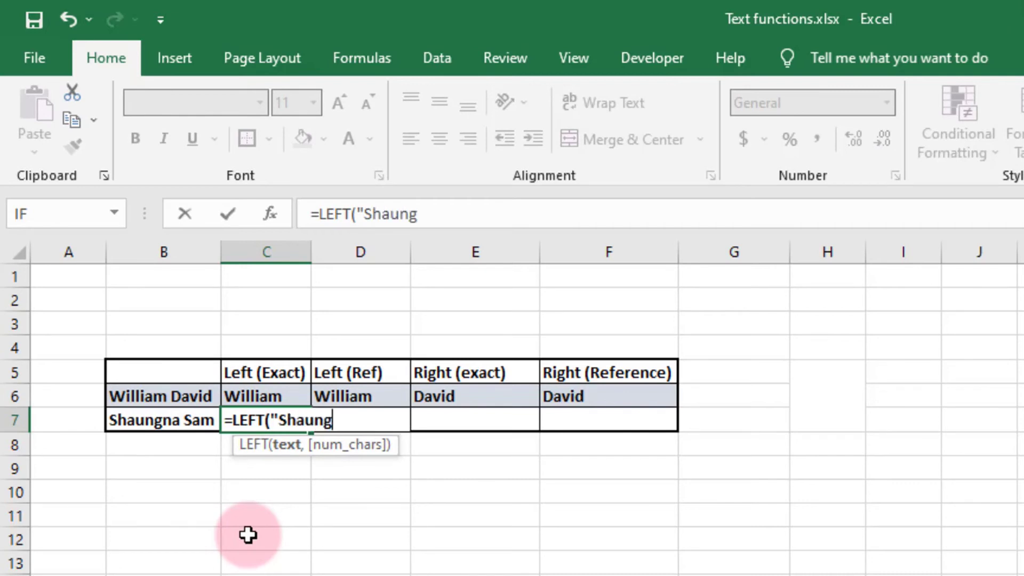
pyautogui.write('na S')
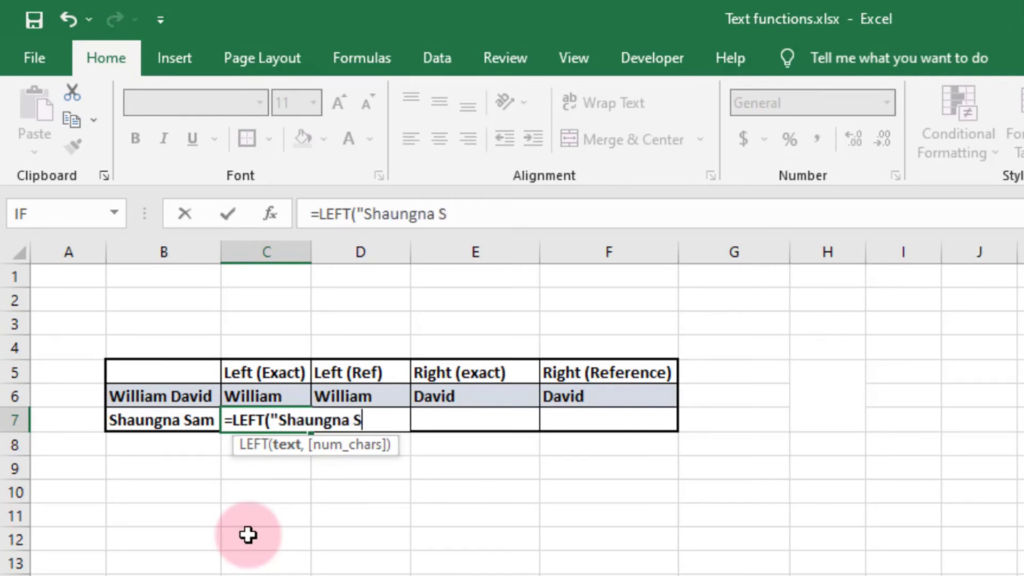
pyautogui.write('am",')
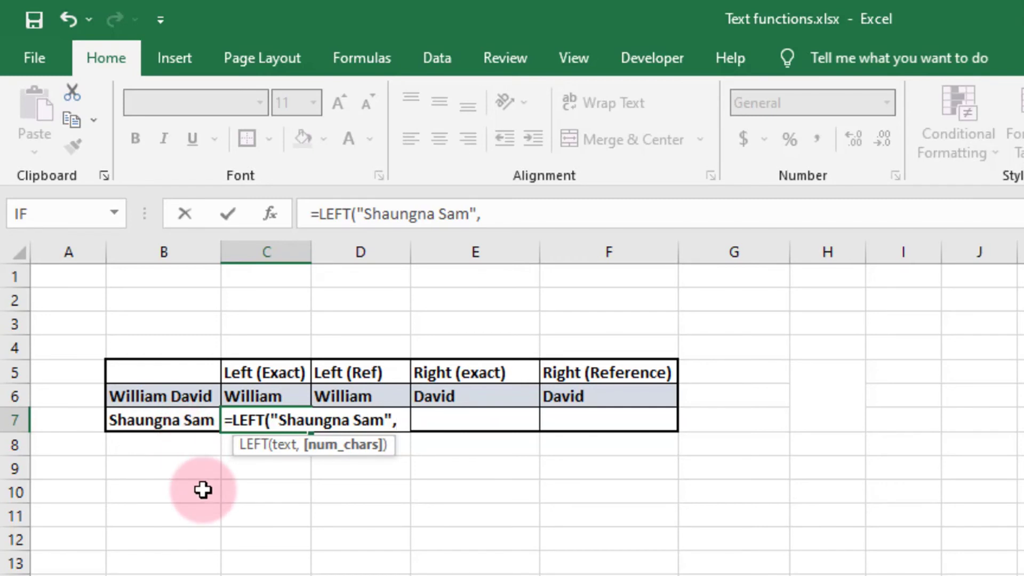
# - Finish C7's LEFT formula on the quoted name with 8 characters, showing the first name
pyautogui.write('8')
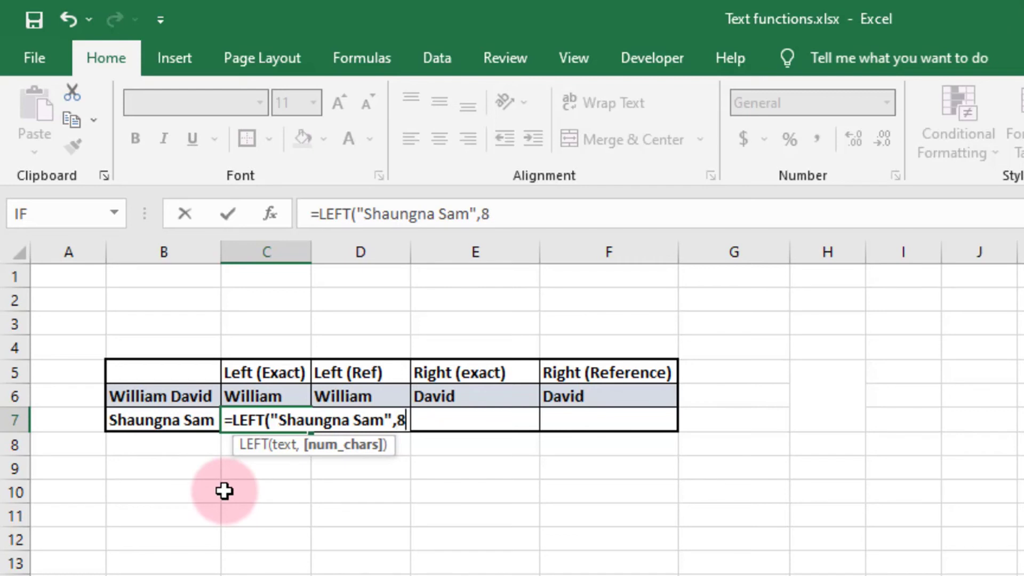
pyautogui.write(')')
pyautogui.press('Return')
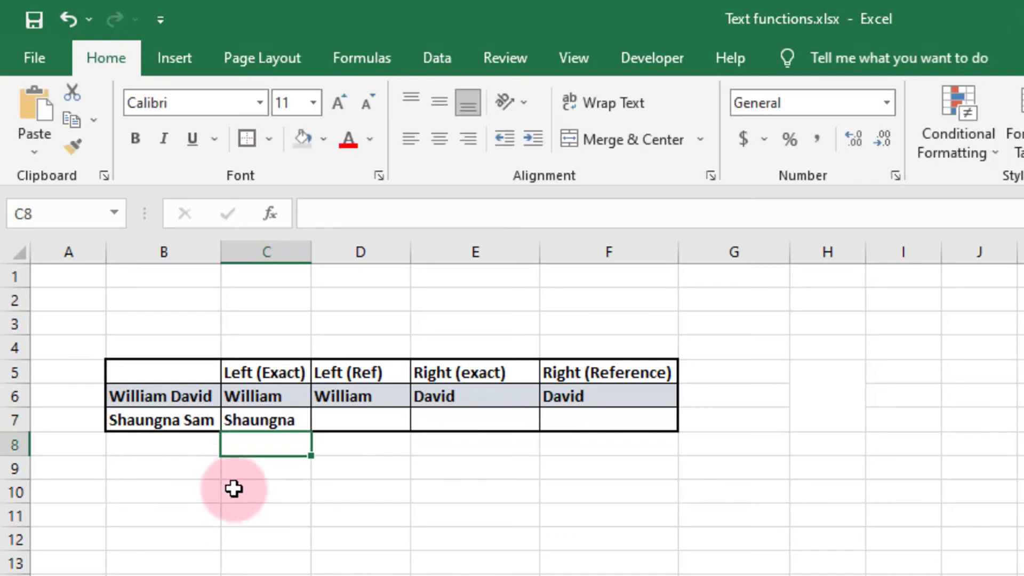
# - Enter =LEFT(B7,8) in D7 to show the first name from B7
pyautogui.click(371, 421)
pyautogui.write('=LEFT')
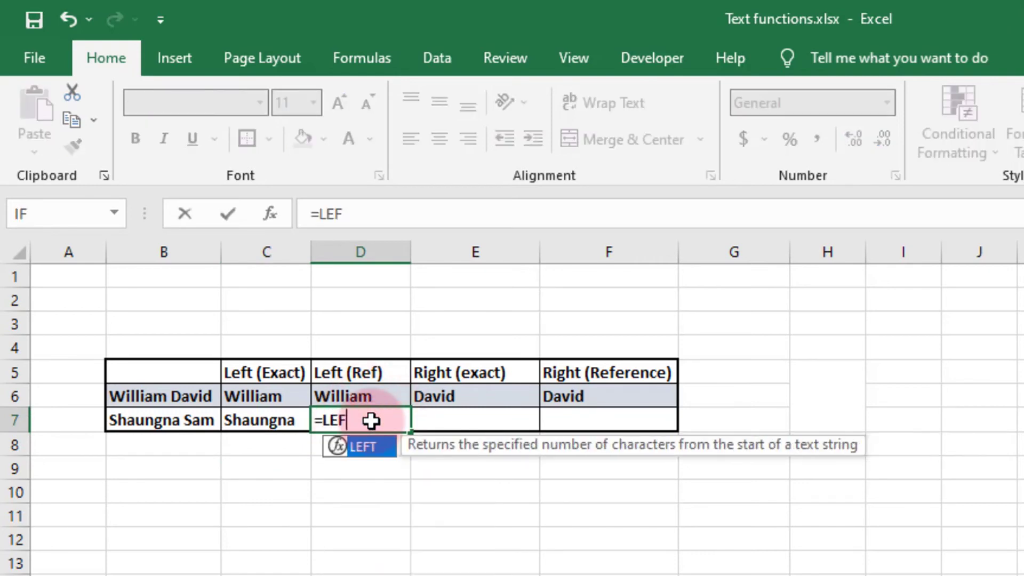
pyautogui.write('(')
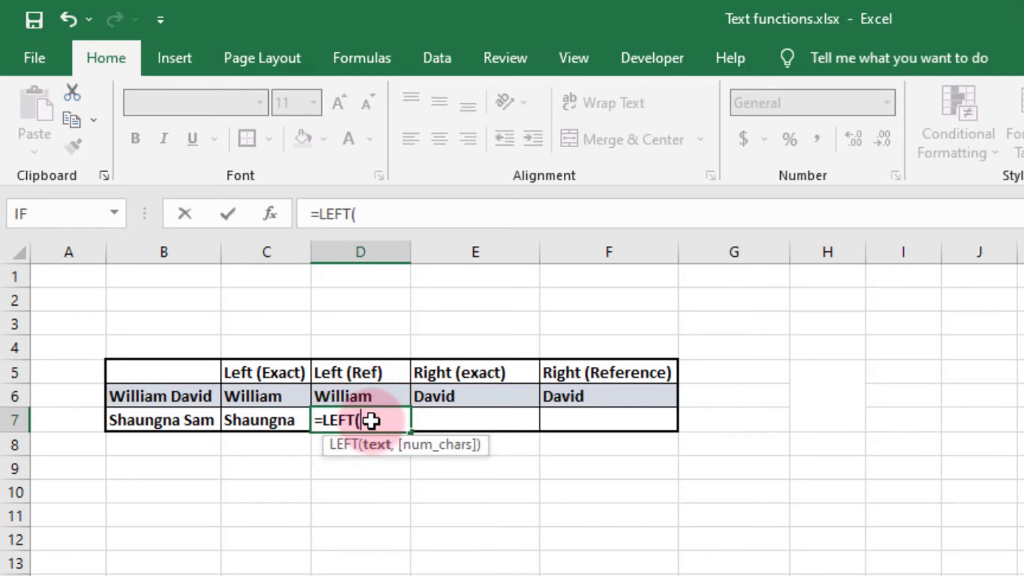
pyautogui.click(182, 422)
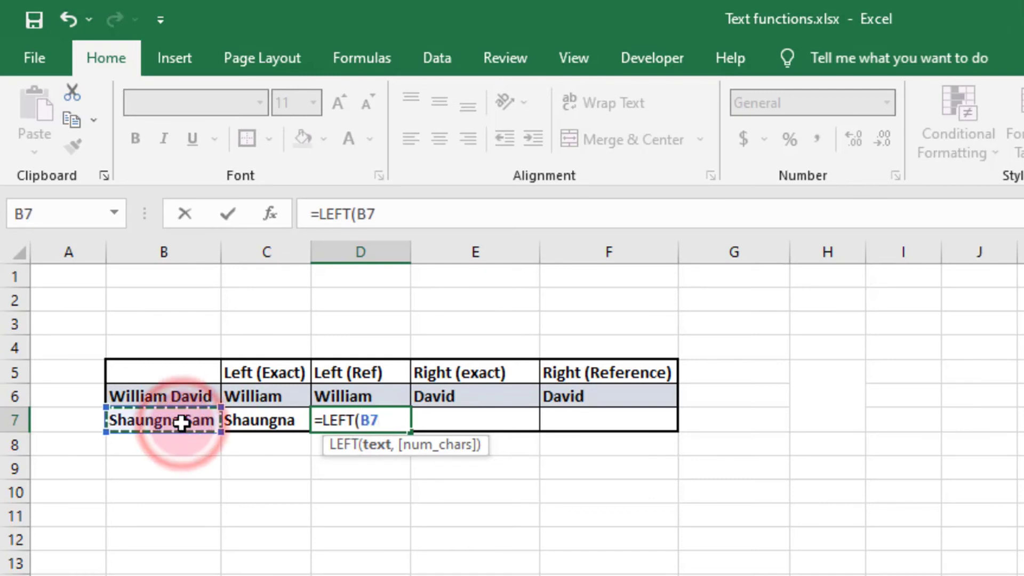
pyautogui.write(',')
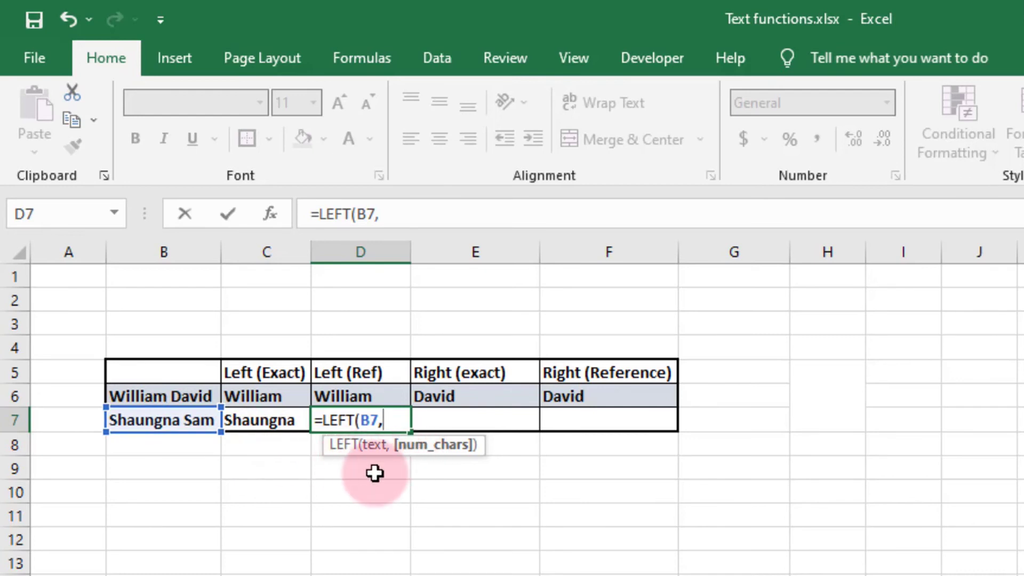
pyautogui.write(')')
pyautogui.press('Return')
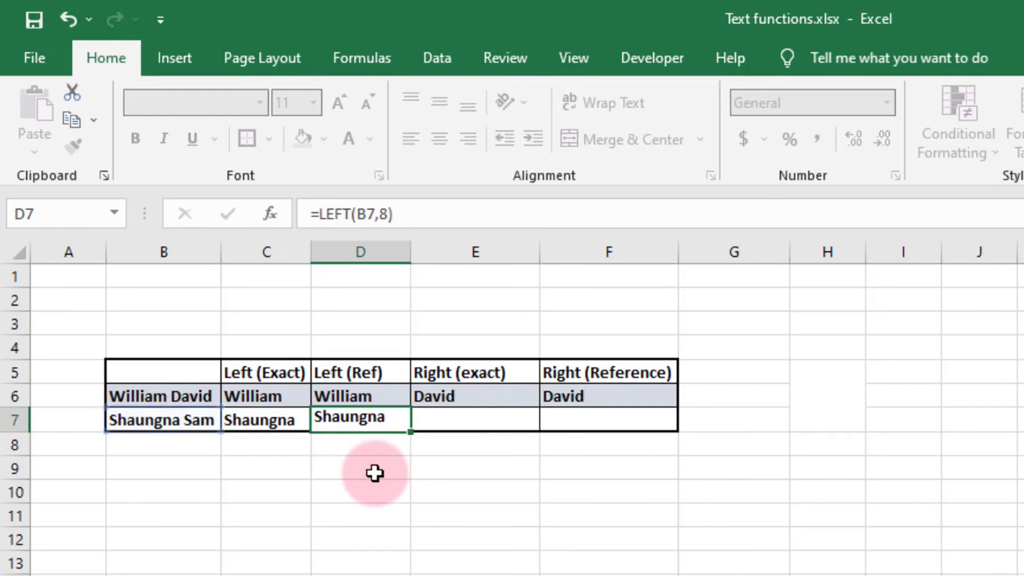
# - Enter a RIGHT formula in E7 on the quoted second name with 3 characters, fixing a typo
pyautogui.click(476, 421)
pyautogui.write('=')
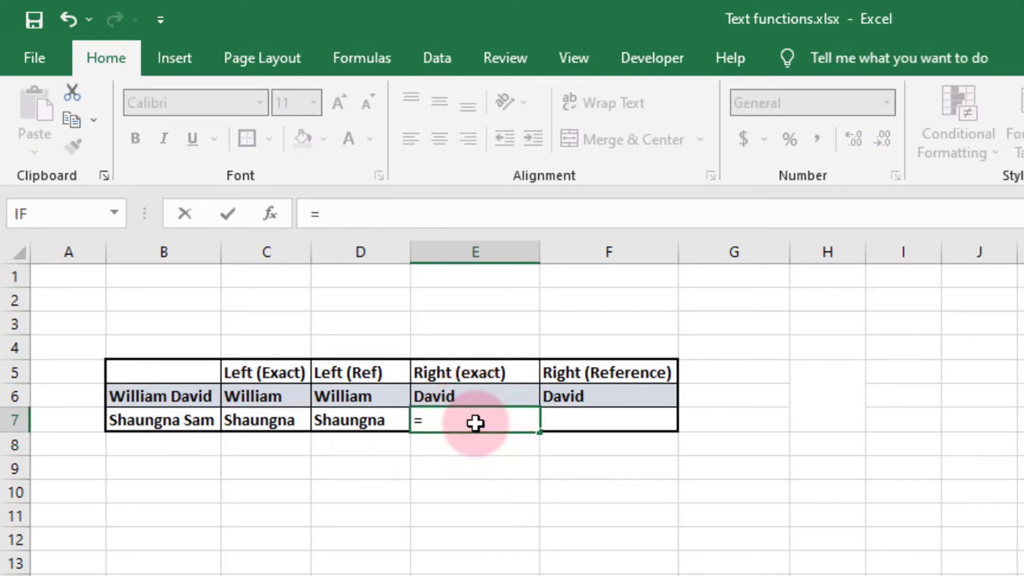
pyautogui.write('RIGHT("')
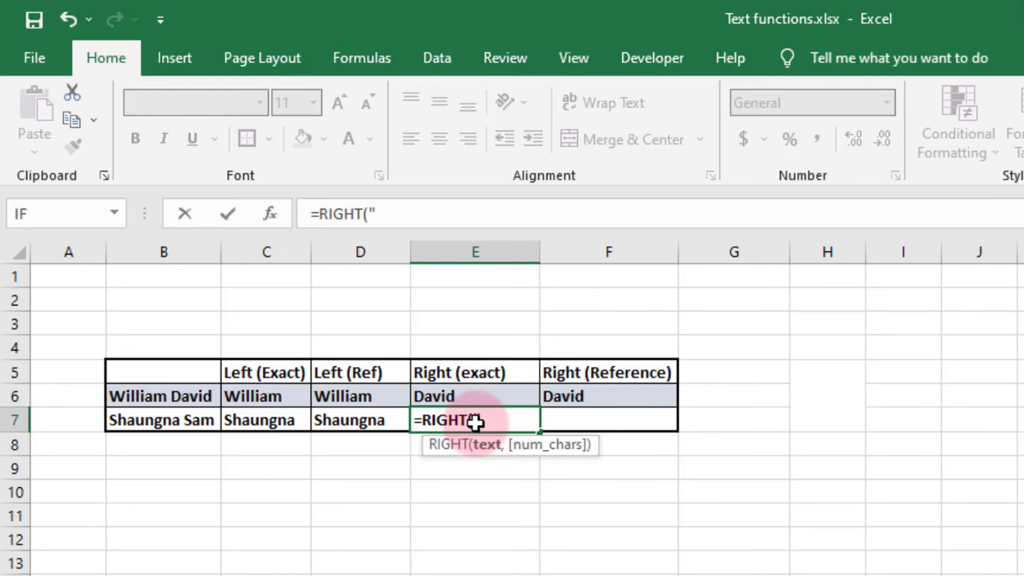
pyautogui.write('Wi')
pyautogui.press('BackSpace')
pyautogui.write('Sha')
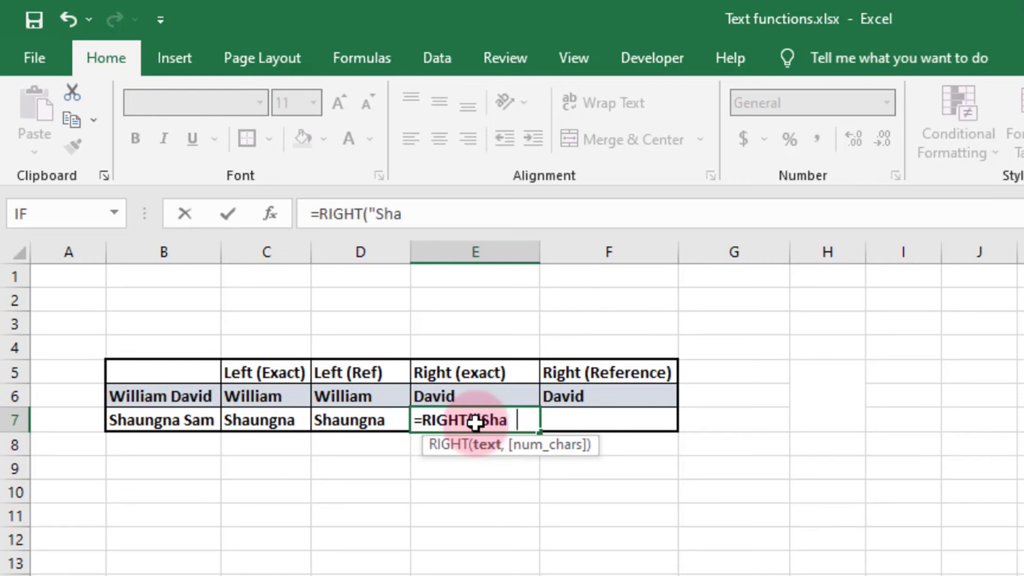
pyautogui.write('ungna S')
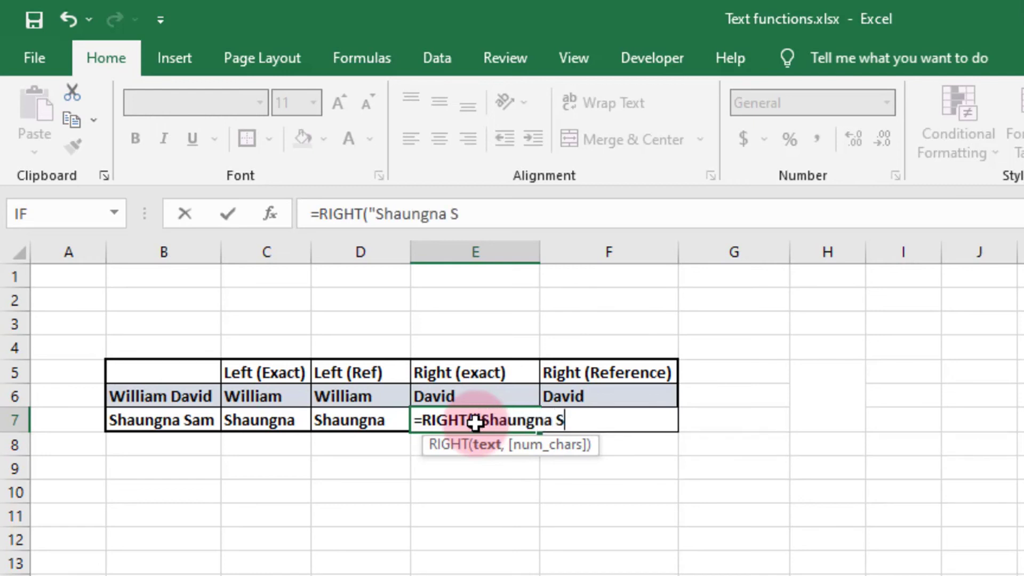
pyautogui.write('am"')
pyautogui.write(',3')
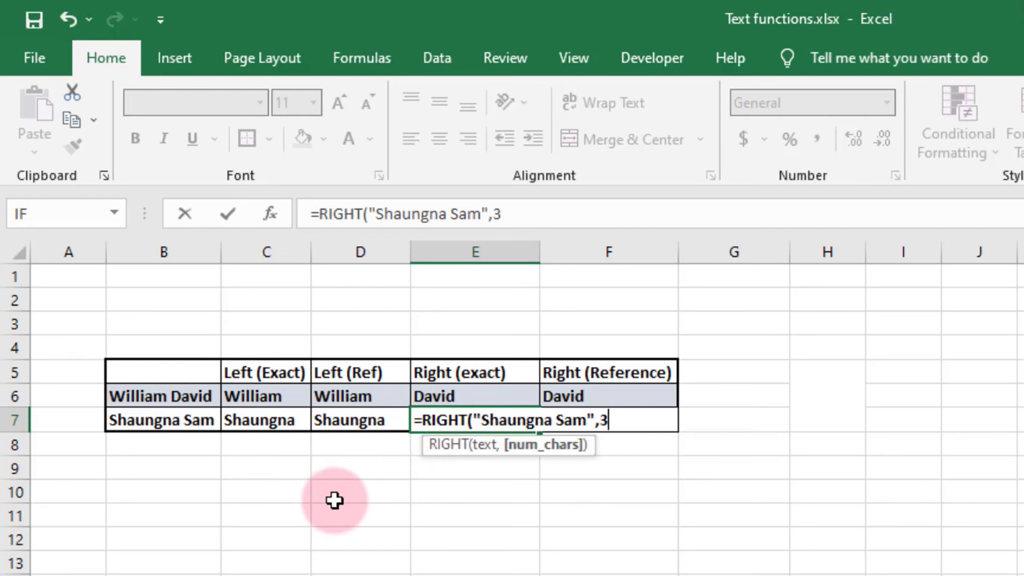
pyautogui.write(')')
pyautogui.press('Return')
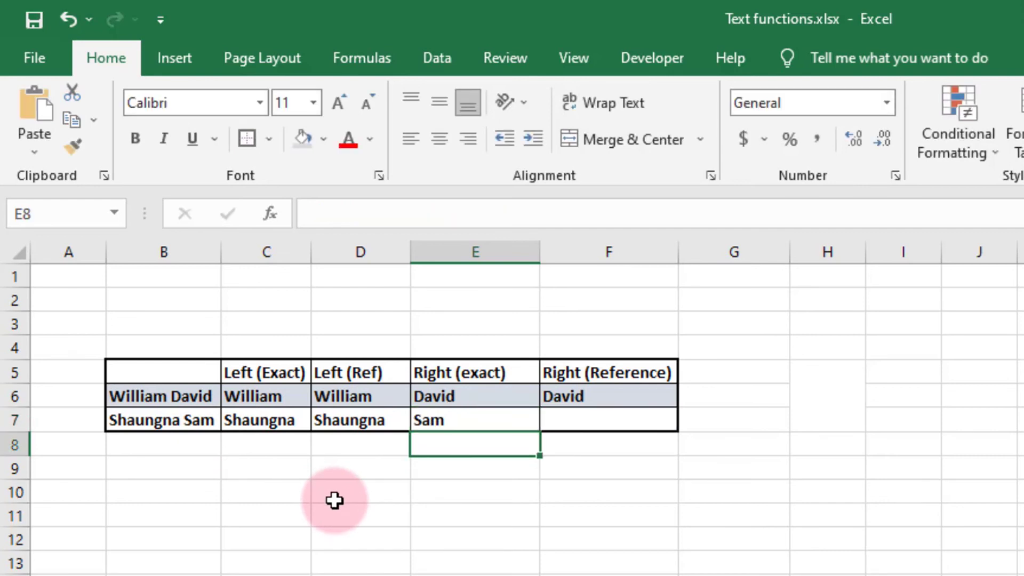
# - Enter =RIGHT(B7,3) in F7 to show the last name from B7
pyautogui.click(604, 420)
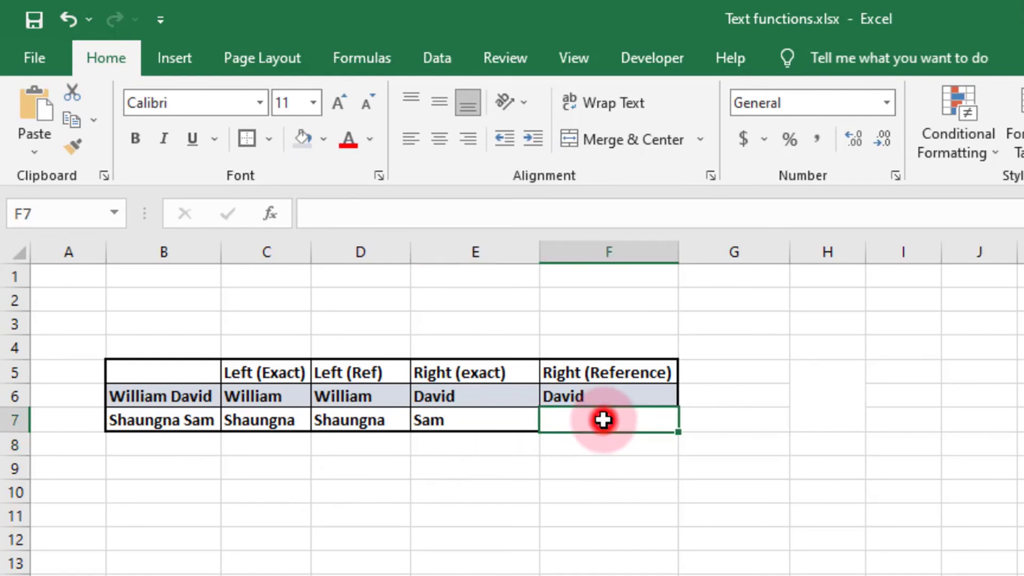
pyautogui.write('=RI')
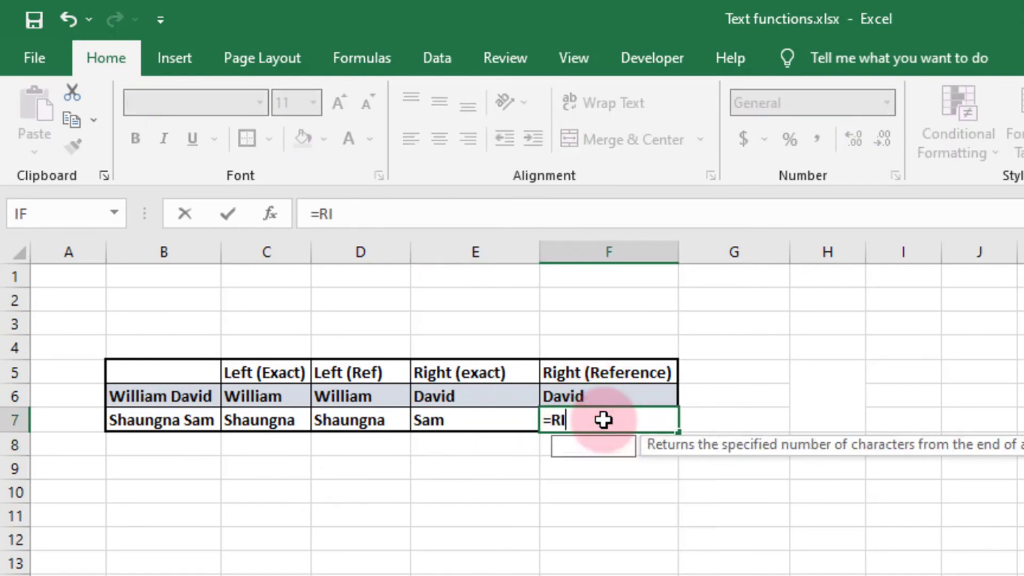
pyautogui.write('GHT(')
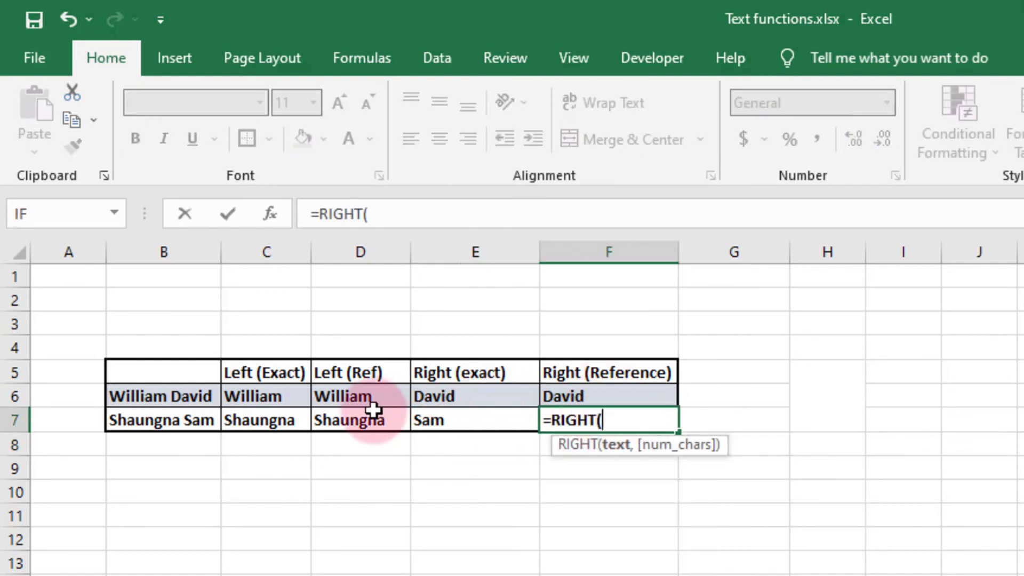
pyautogui.click(182, 422)
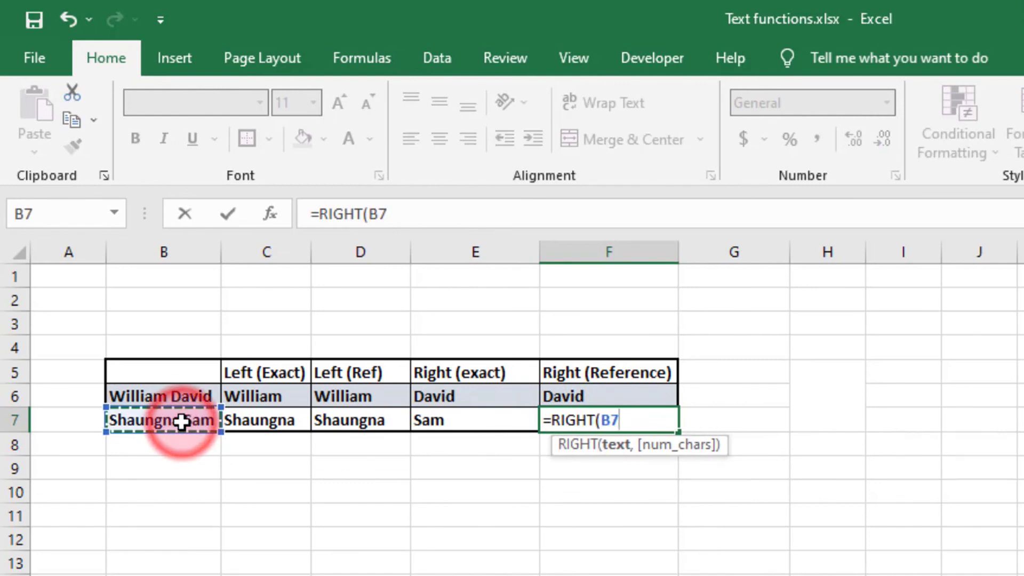
pyautogui.write(',3')
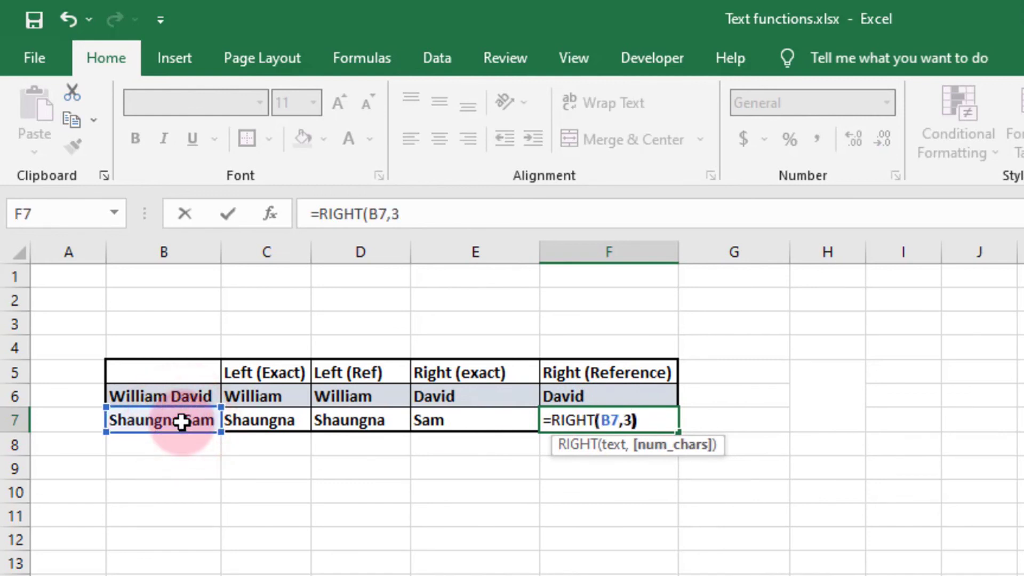
pyautogui.write(')')
pyautogui.press('Return')
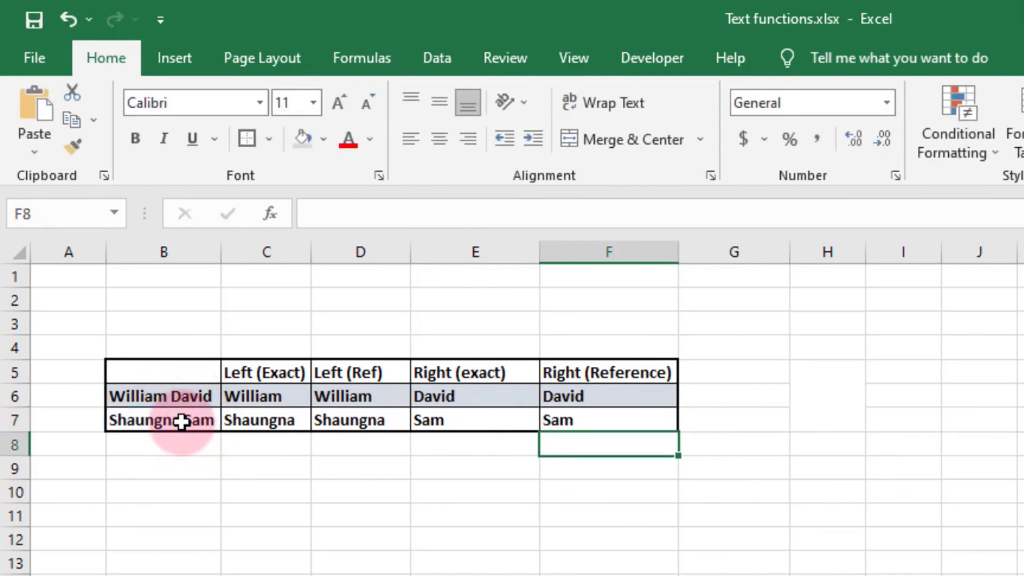